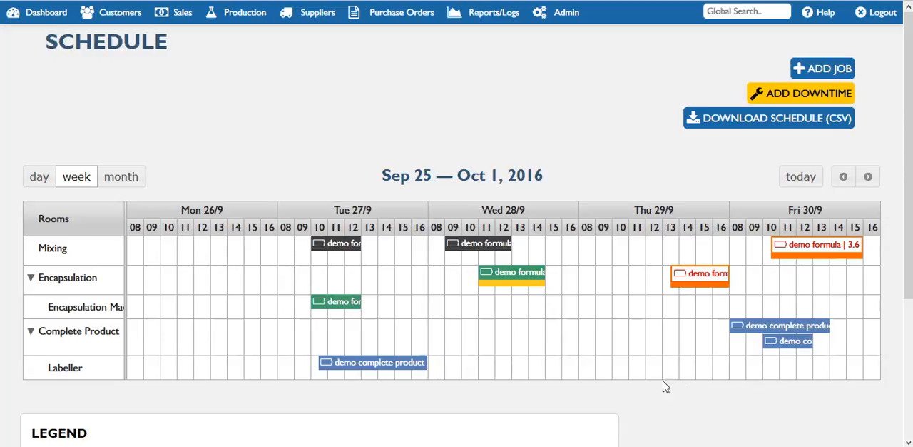
# Open the product details of Wednesday 28/9's demo formula encapsulation job and view its stored production method
pyautogui.click(513, 281)
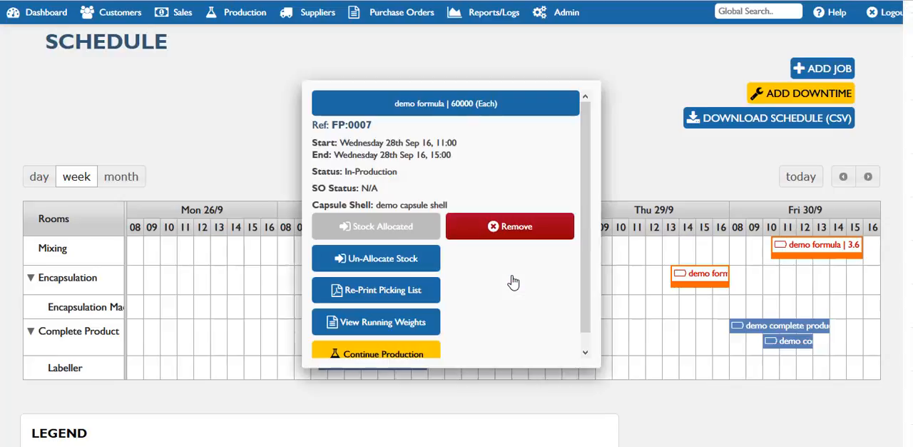
pyautogui.click(438, 108)
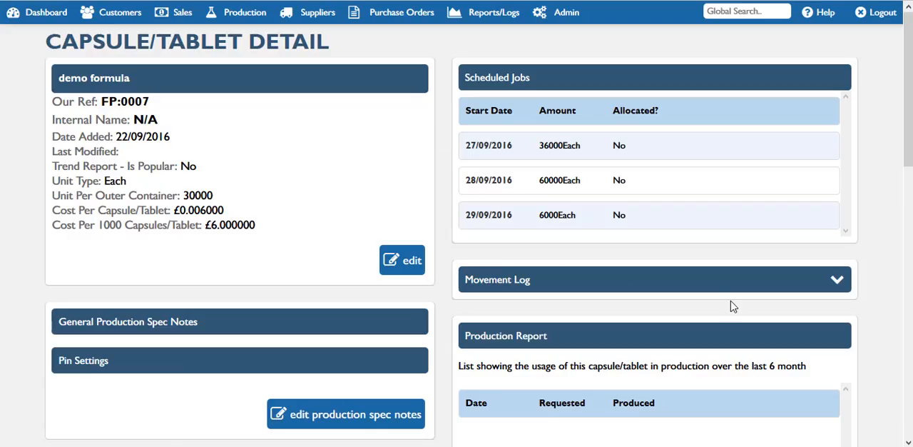
pyautogui.moveTo(907, 161); pyautogui.dragTo(906, 378)
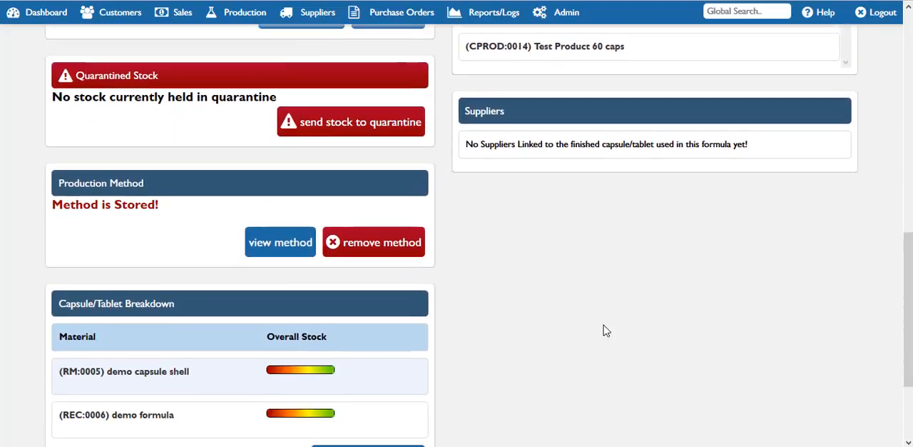
pyautogui.click(282, 254)
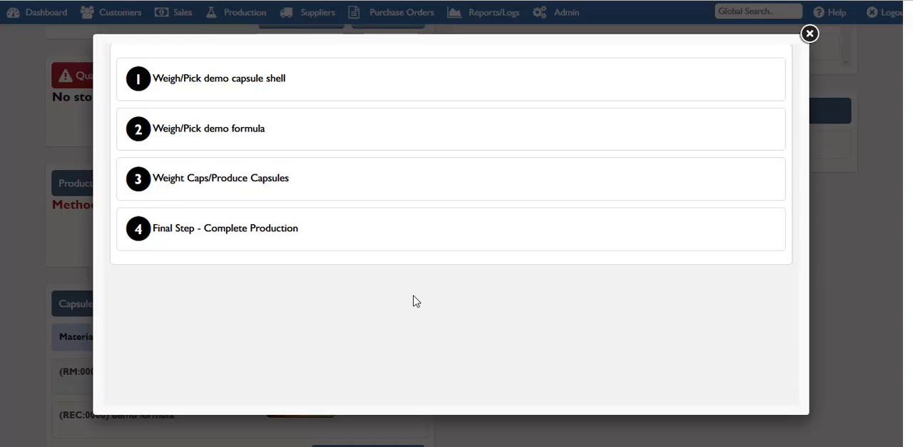
pyautogui.click(810, 33)
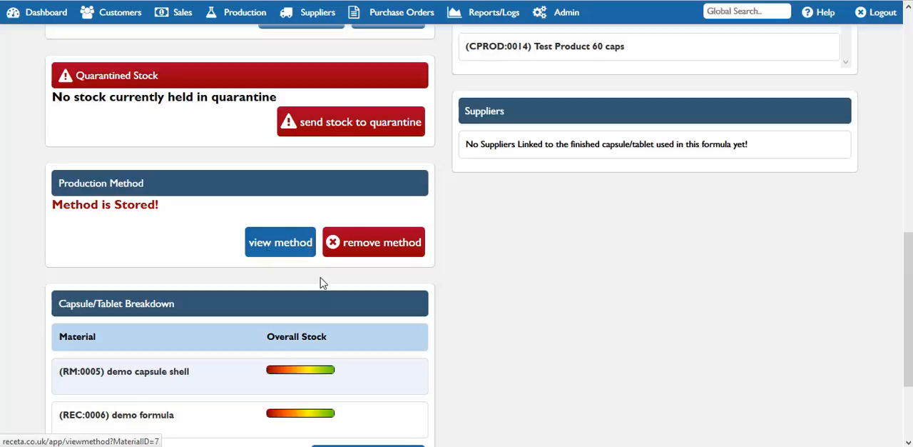
# Remove the stored production method from the demo formula capsule and start adding a new method
pyautogui.click(386, 245)
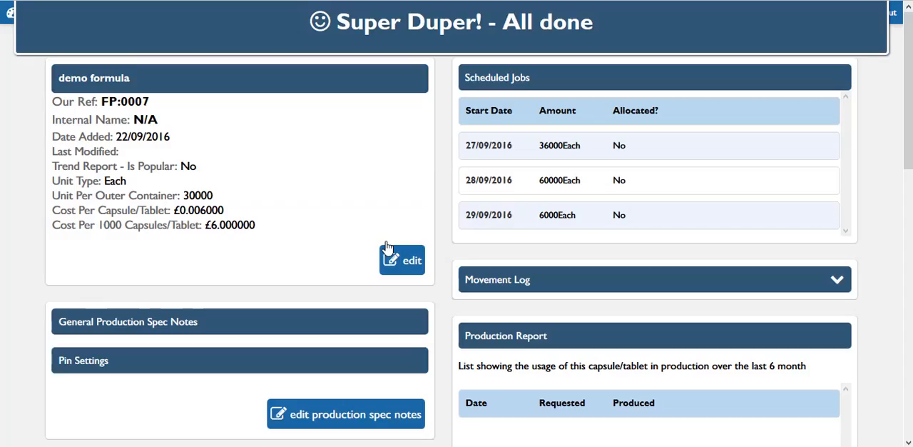
pyautogui.scroll(-9, 893, 333)
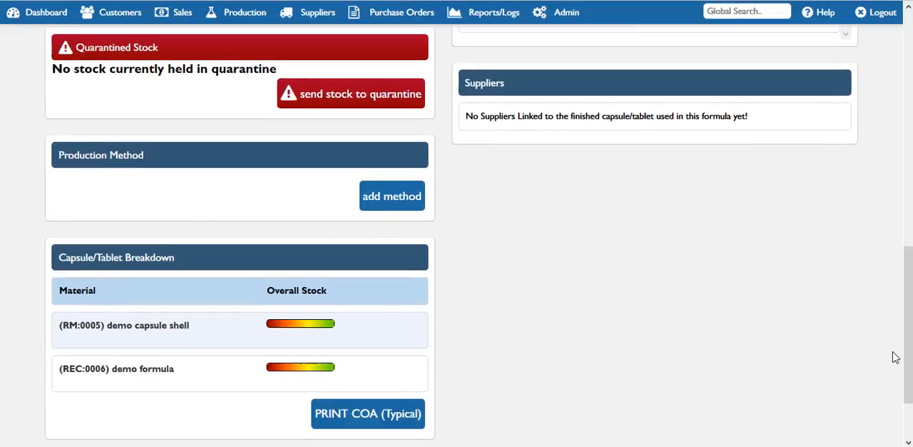
pyautogui.click(391, 197)
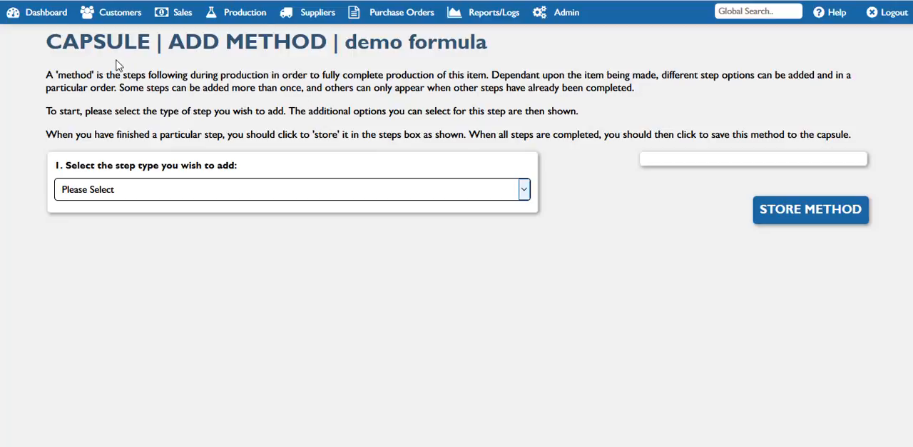
# Store a Weigh/Pick Material step for demo capsule shell as the method's first step
pyautogui.click(506, 194)
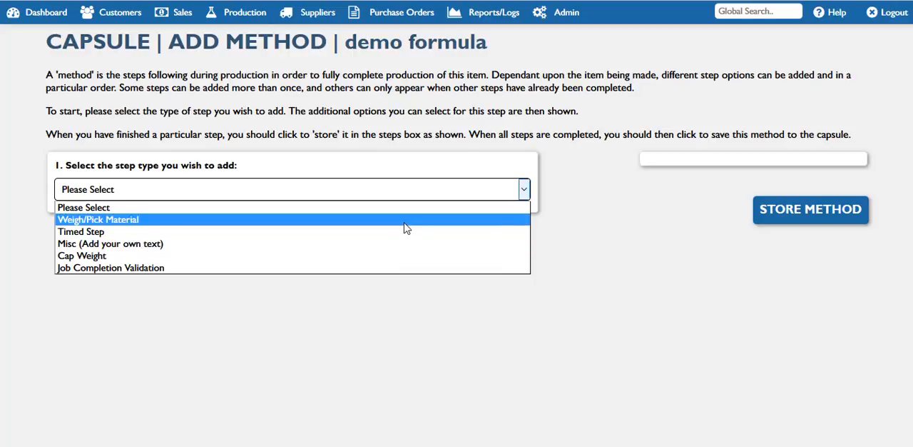
pyautogui.click(405, 219)
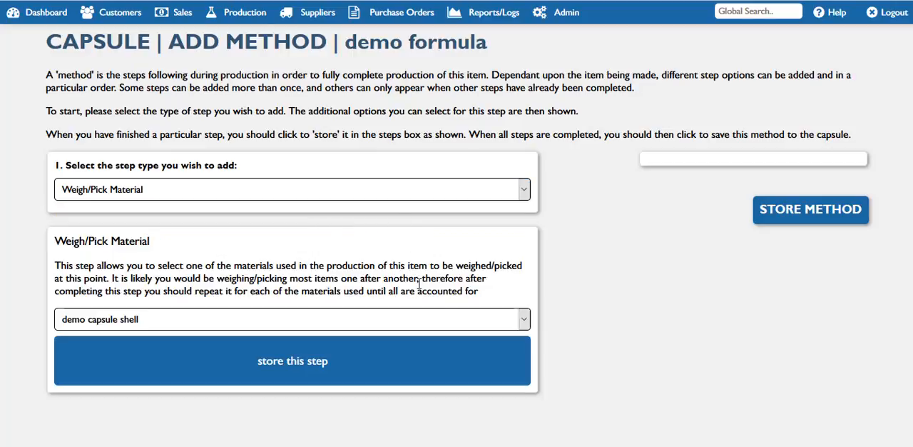
pyautogui.click(459, 321)
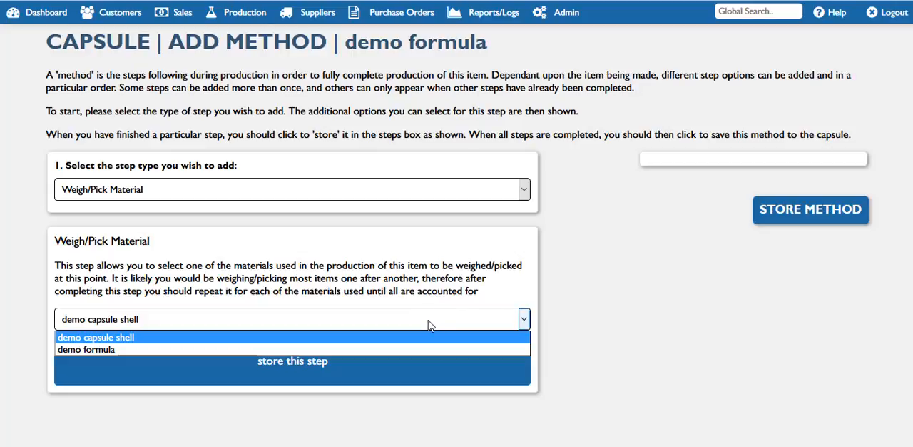
pyautogui.click(394, 342)
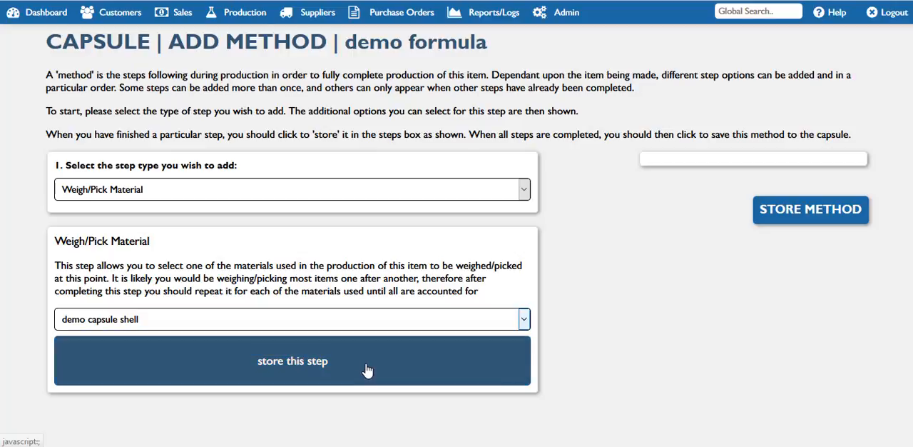
pyautogui.click(366, 369)
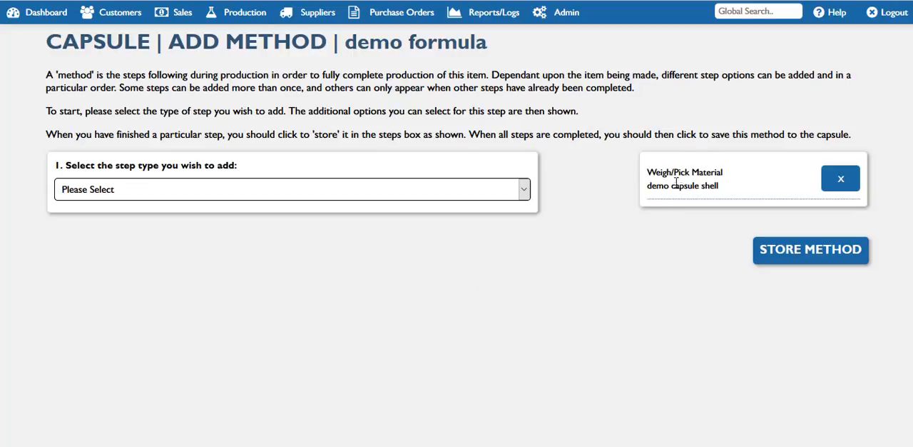
# Store a second Weigh/Pick Material step in the method, for demo formula
pyautogui.click(478, 194)
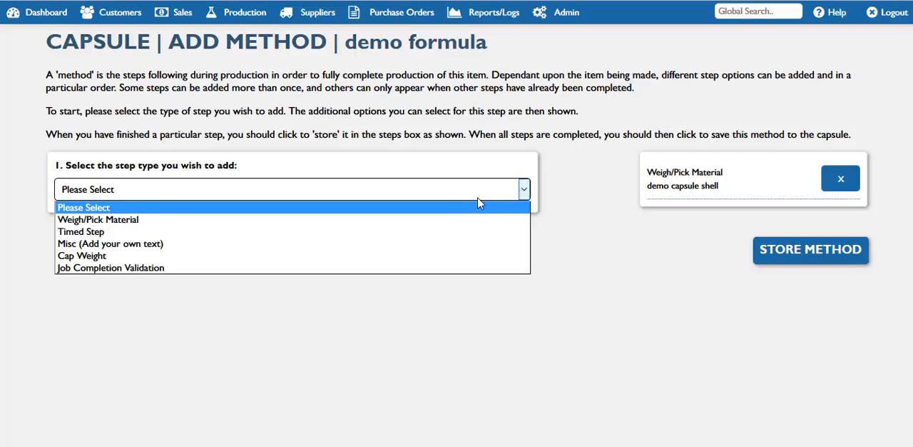
pyautogui.click(448, 226)
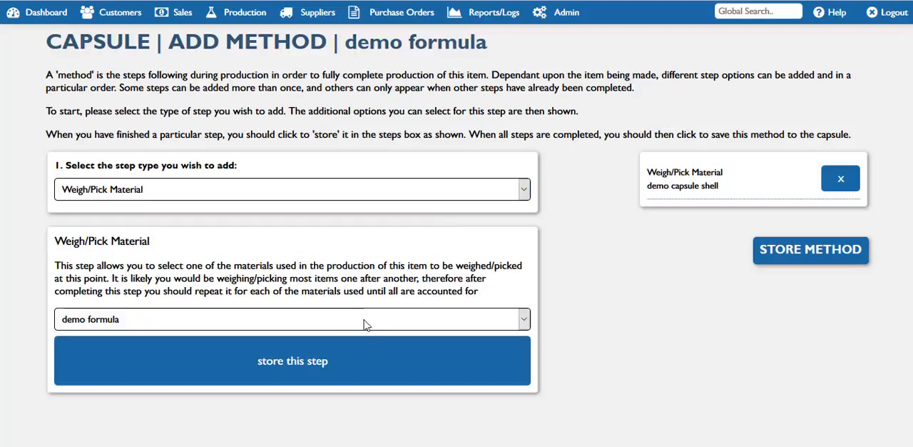
pyautogui.click(337, 322)
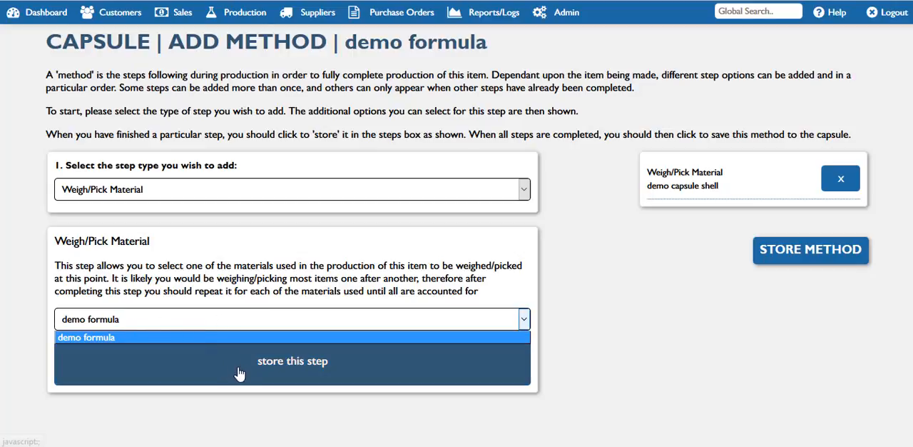
pyautogui.click(262, 374)
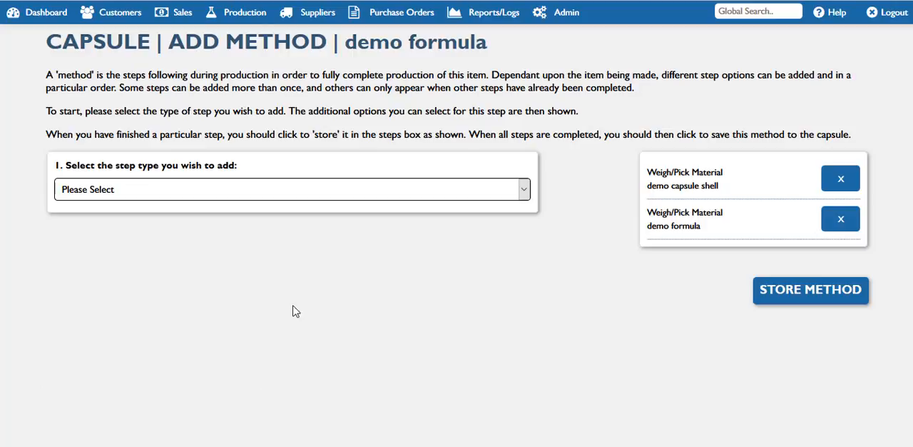
# Store a Cap Weight step in the method without any specific instructions
pyautogui.click(508, 195)
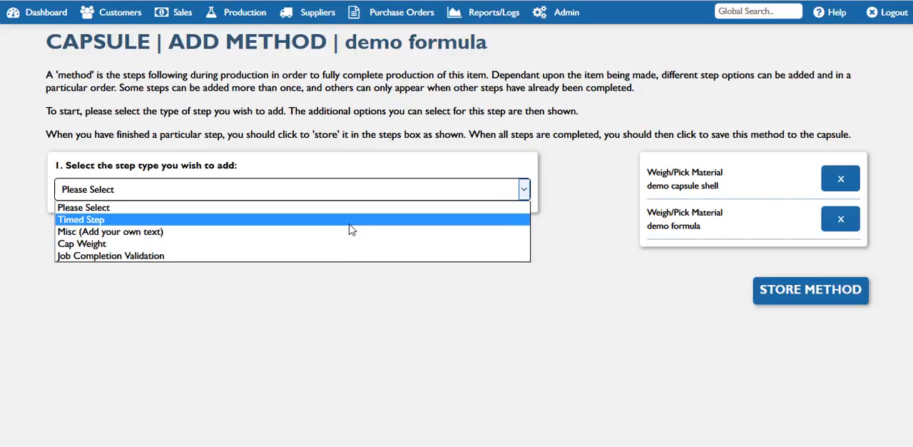
pyautogui.click(317, 246)
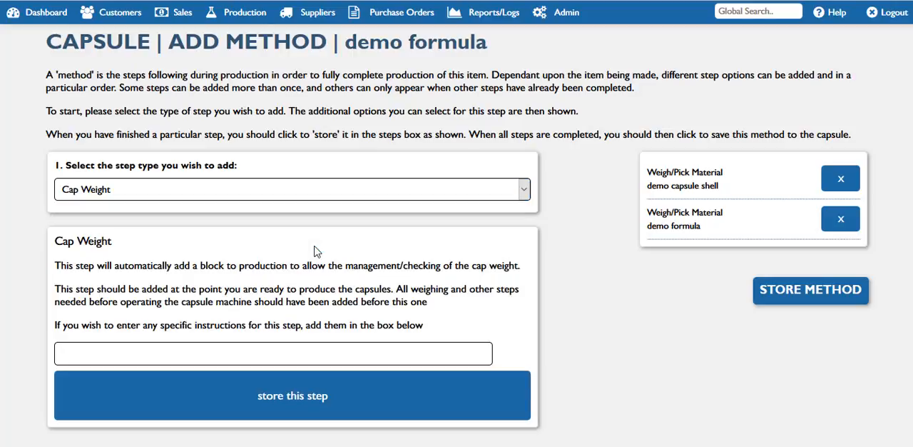
pyautogui.click(306, 395)
# Store a Job Completion Validation step as the last one and save the whole method to the capsule
pyautogui.click(501, 197)
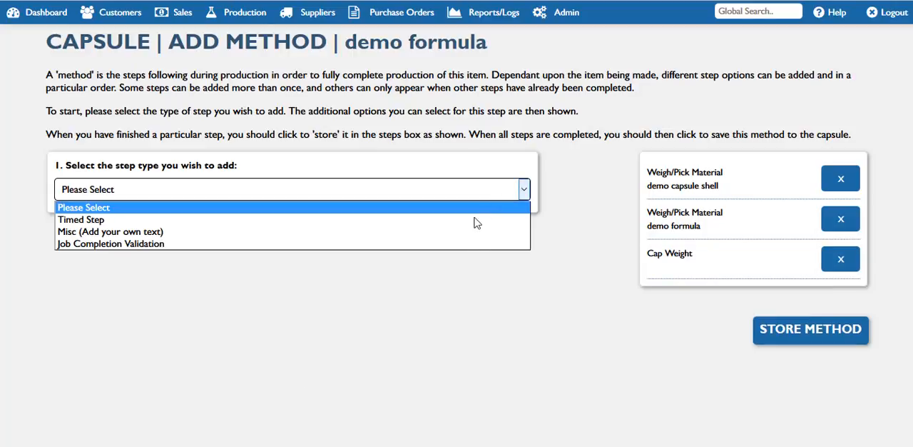
pyautogui.click(462, 243)
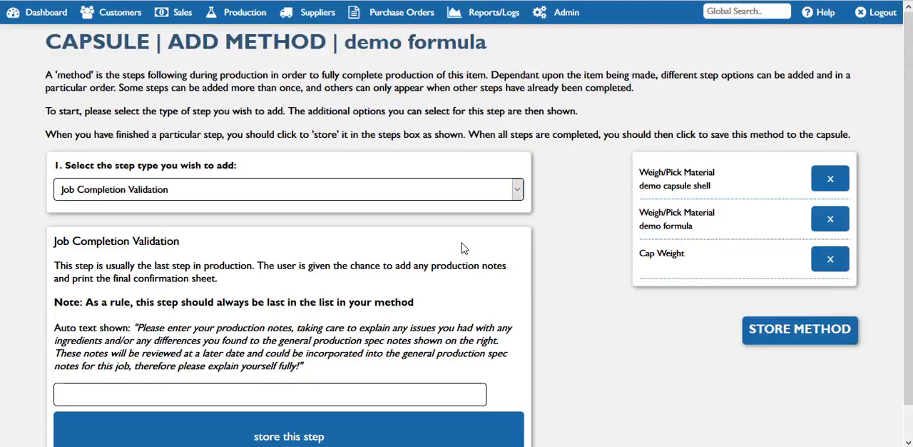
pyautogui.click(454, 434)
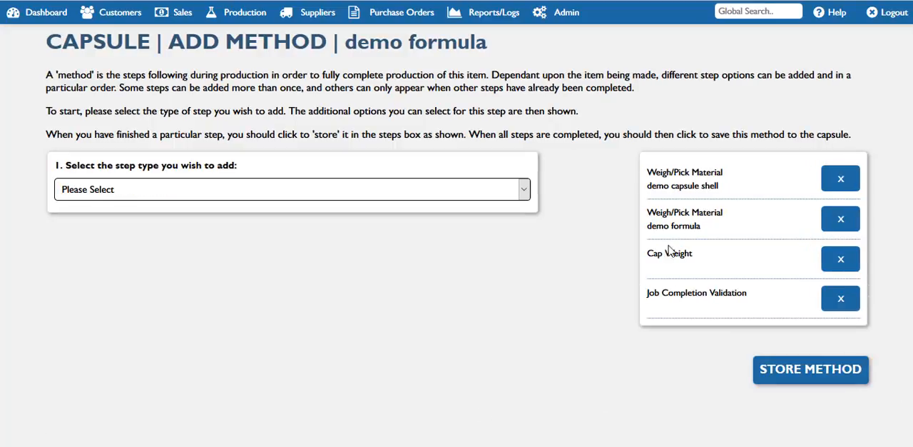
pyautogui.click(792, 367)
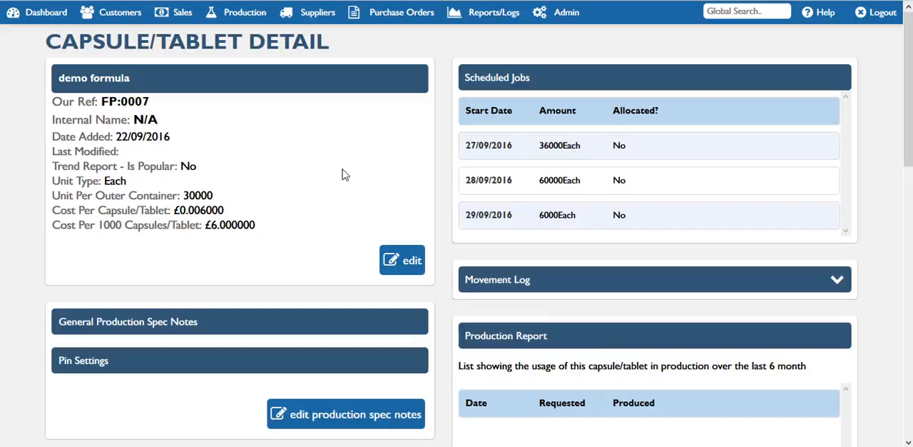
pyautogui.scroll(-2, 630, 300)
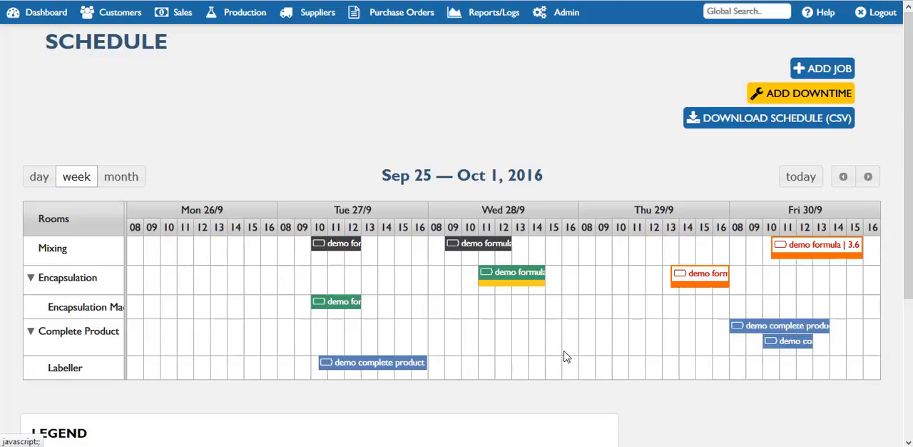
# Continue production of the demo formula encapsulation job scheduled on Wednesday 28/9 and acknowledge the part-way production warning
pyautogui.click(520, 280)
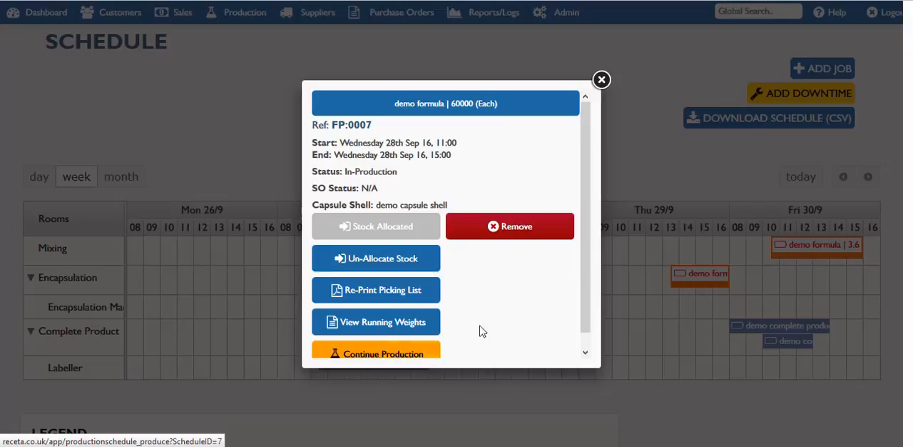
pyautogui.moveTo(589, 297); pyautogui.dragTo(588, 322)
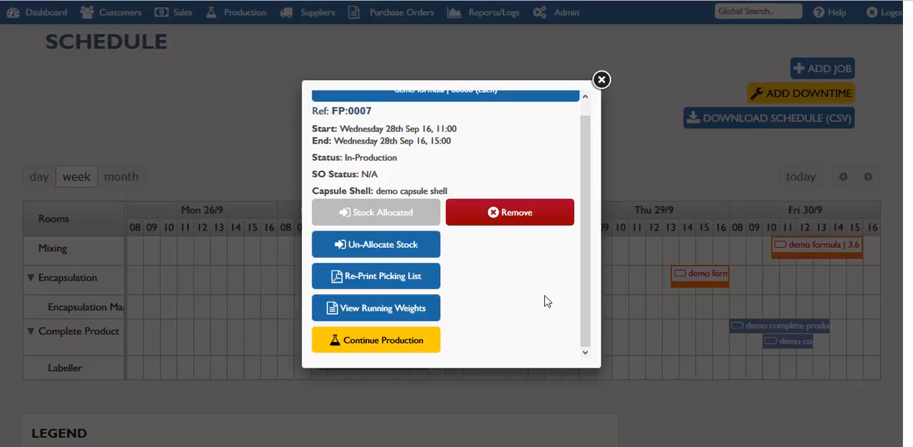
pyautogui.click(428, 346)
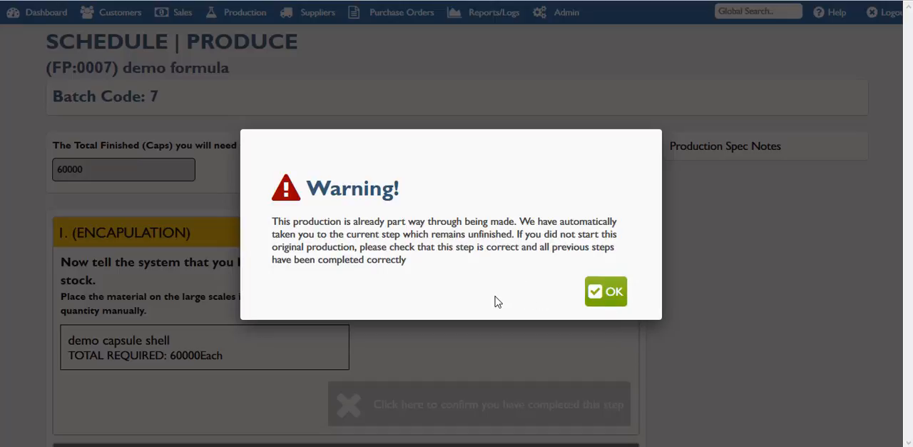
pyautogui.click(609, 292)
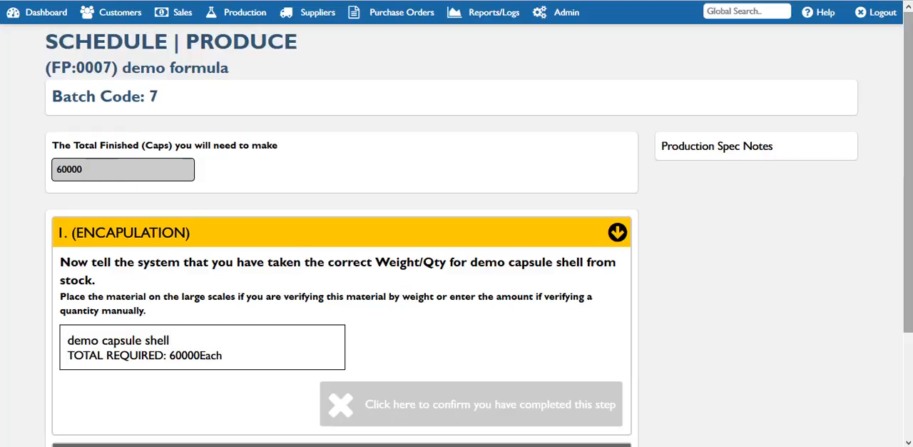
# Confirm encapsulation steps 1 and 2, taking the required demo capsule shell and demo formula from stock
pyautogui.moveTo(909, 255); pyautogui.dragTo(910, 296)
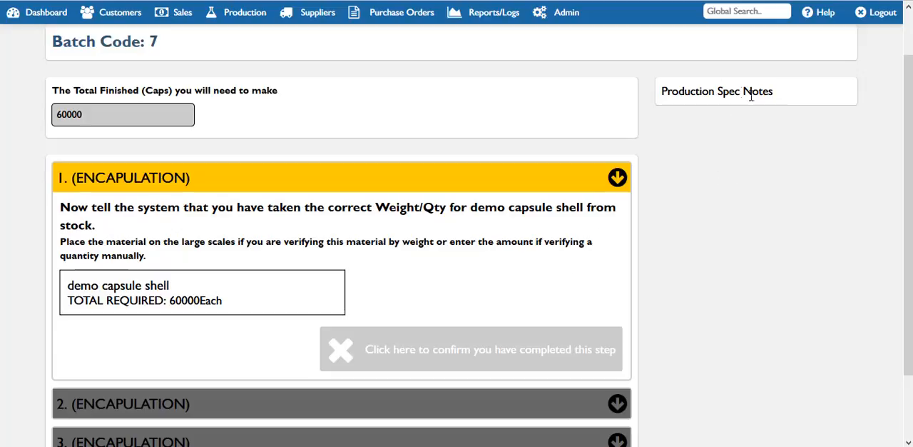
pyautogui.moveTo(909, 163); pyautogui.dragTo(911, 241)
pyautogui.moveTo(910, 211); pyautogui.dragTo(904, 170)
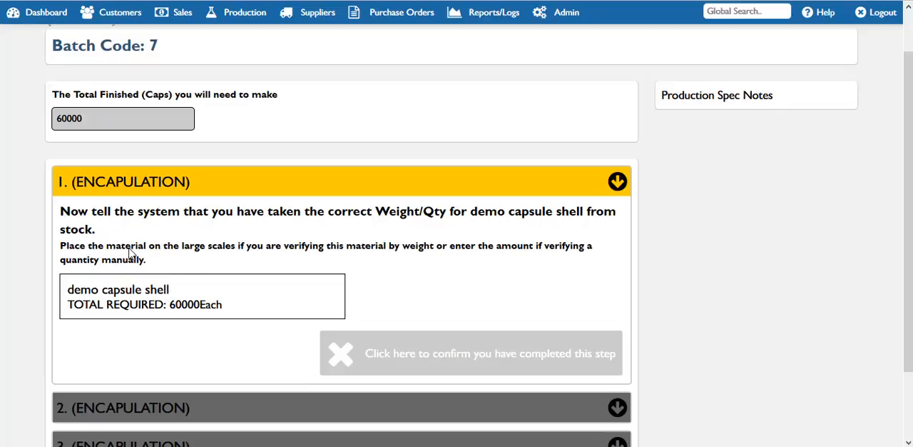
pyautogui.click(391, 349)
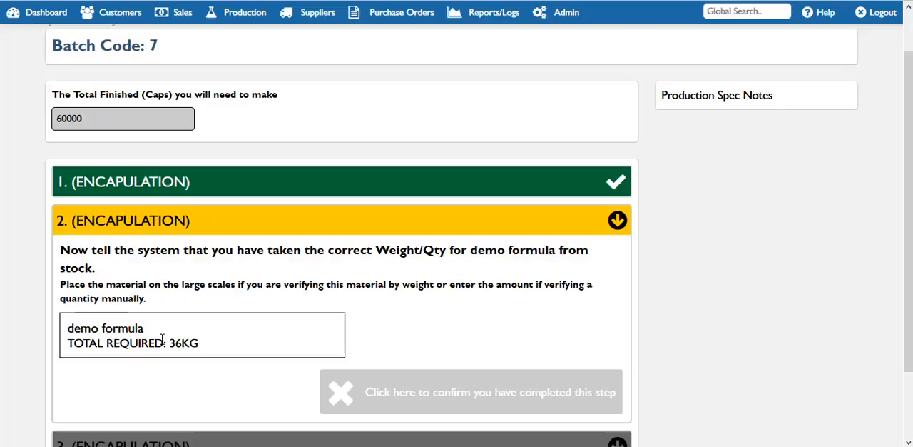
pyautogui.moveTo(908, 278); pyautogui.dragTo(908, 319)
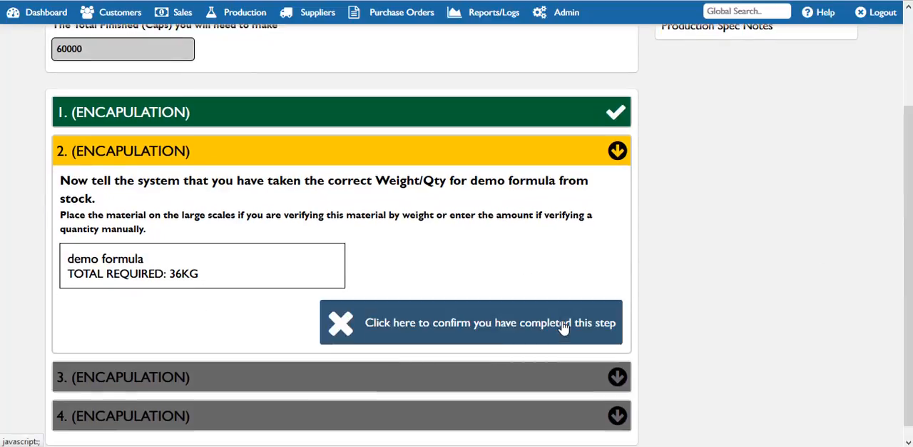
pyautogui.click(564, 326)
# Generate the packaging labels for 2 outer containers in encapsulation step 3 and close the label preview
pyautogui.moveTo(909, 132); pyautogui.dragTo(911, 164)
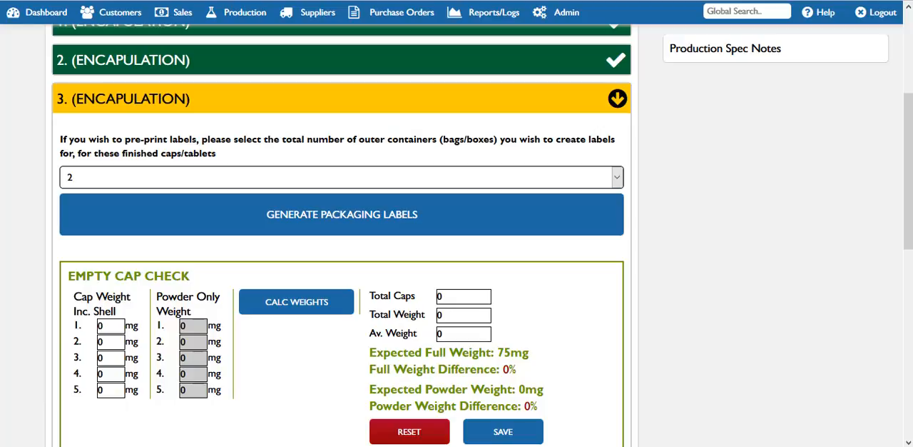
pyautogui.click(556, 213)
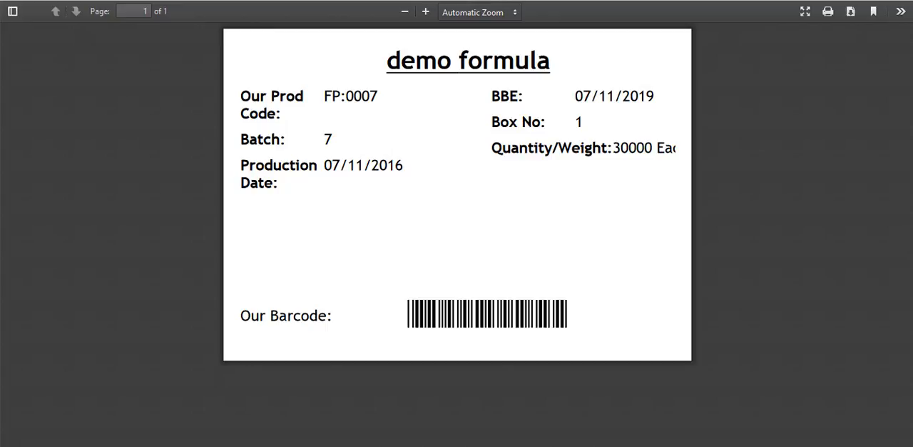
pyautogui.hotkey('ctrl', 'w')
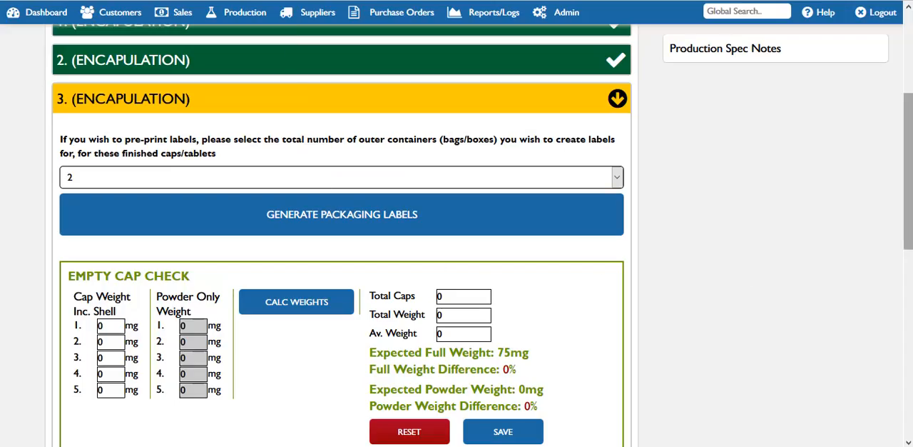
# Enter 55 mg for all five cap weights in the Empty Cap Check and calculate the weights
pyautogui.scroll(-2, 911, 243)
pyautogui.moveTo(911, 243); pyautogui.dragTo(912, 257)
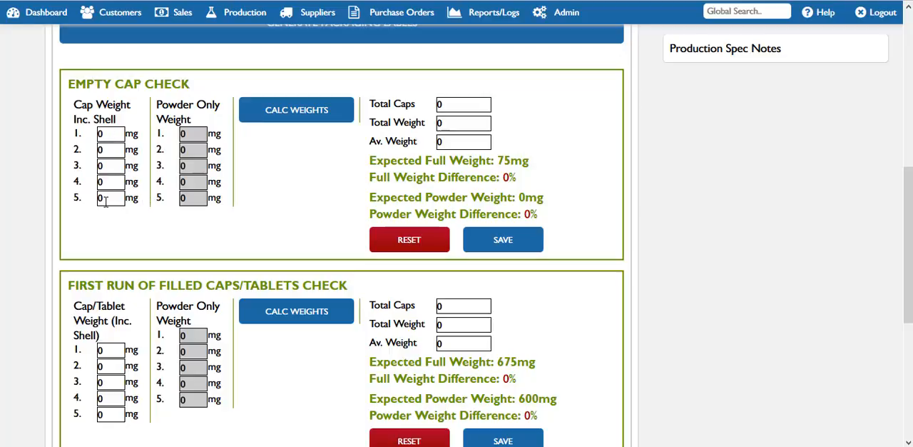
pyautogui.click(111, 140)
pyautogui.doubleClick(106, 136)
pyautogui.moveTo(512, 161); pyautogui.dragTo(500, 162)
pyautogui.moveTo(103, 134); pyautogui.dragTo(85, 133)
pyautogui.write('55q')
pyautogui.press('Tab')
pyautogui.hotkey('shift', 'Tab')
pyautogui.write('55')
pyautogui.press('Tab')
pyautogui.write('55')
pyautogui.press('Tab')
pyautogui.write('55')
pyautogui.press('Tab')
pyautogui.write('55')
pyautogui.press('Tab')
pyautogui.write('55')
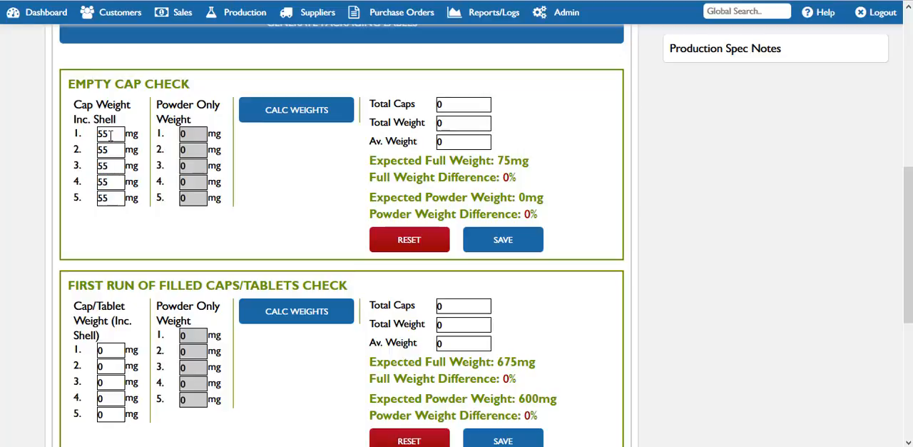
pyautogui.click(303, 116)
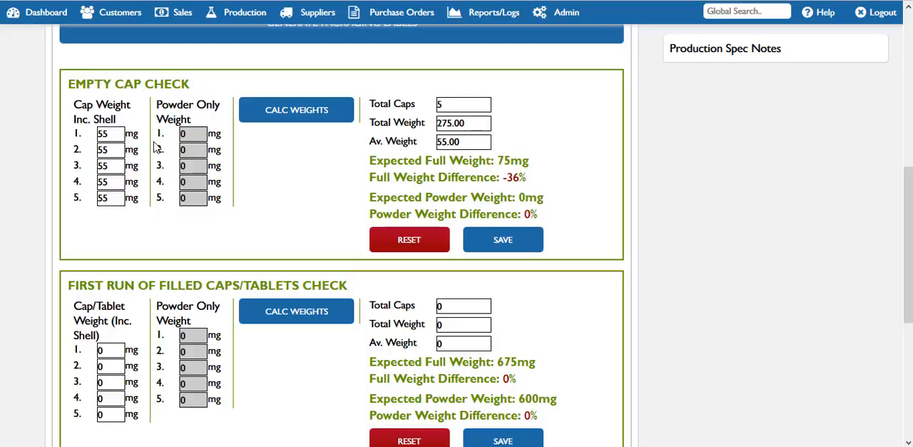
# Set all five cap weights in the Empty Cap Check to 75 mg, recalculate the weights and save the check
pyautogui.moveTo(120, 135); pyautogui.dragTo(65, 139)
pyautogui.write('75')
pyautogui.press('Tab')
pyautogui.write('75')
pyautogui.press('Tab')
pyautogui.write('75')
pyautogui.press('Tab')
pyautogui.write('75')
pyautogui.press('Tab')
pyautogui.write('75')
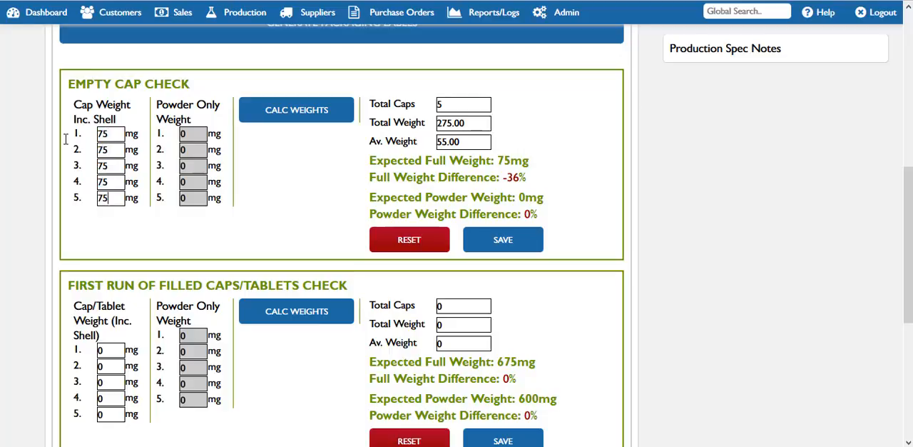
pyautogui.click(321, 123)
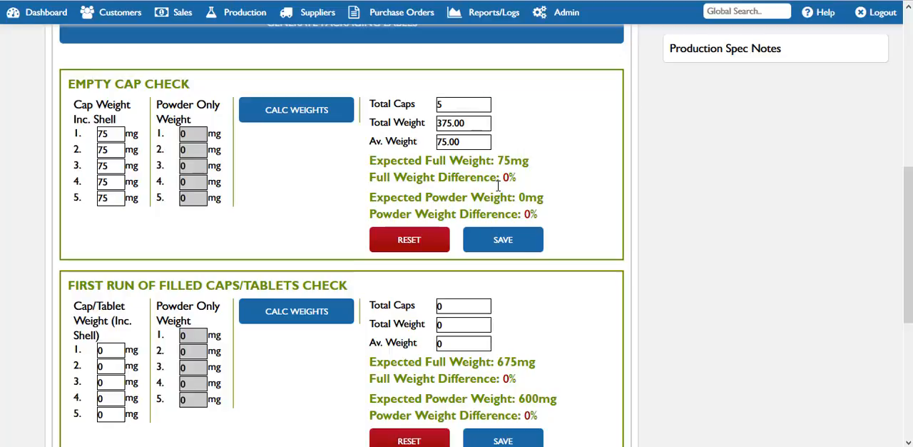
pyautogui.click(503, 244)
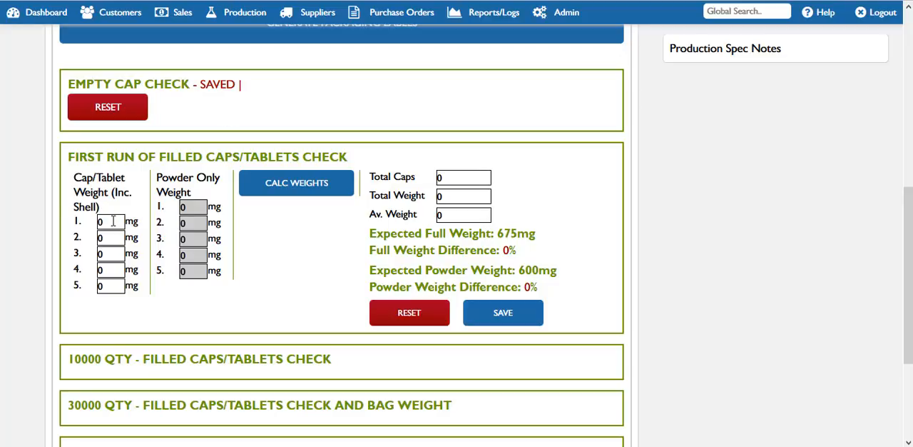
# Review the filled caps checks scheduled at 10000, 30000 and 60000 quantity against the total finished caps to make
pyautogui.moveTo(112, 222); pyautogui.dragTo(89, 222)
pyautogui.scroll(-2, 715, 284)
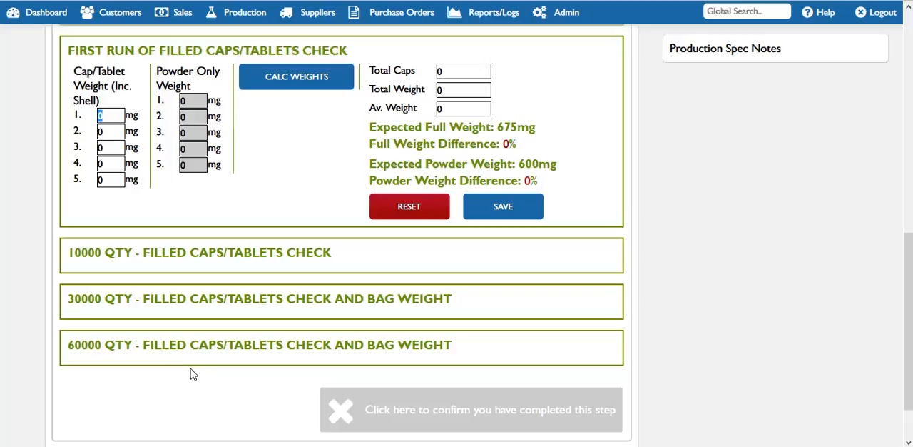
pyautogui.moveTo(97, 253); pyautogui.dragTo(68, 258)
pyautogui.moveTo(105, 298); pyautogui.dragTo(71, 310)
pyautogui.moveTo(102, 345); pyautogui.dragTo(80, 348)
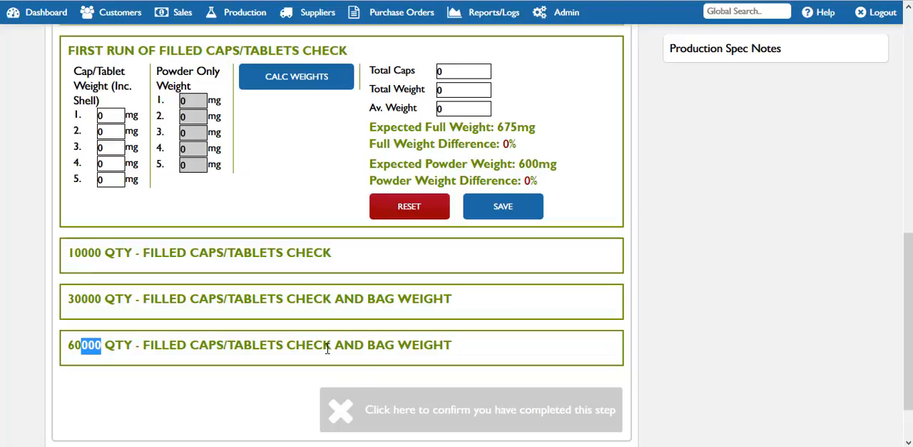
pyautogui.moveTo(908, 344); pyautogui.dragTo(909, 121)
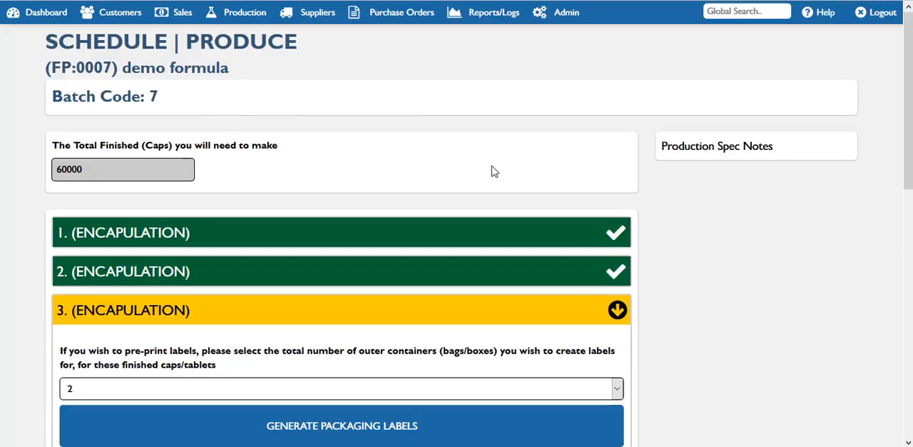
pyautogui.moveTo(909, 129); pyautogui.dragTo(908, 357)
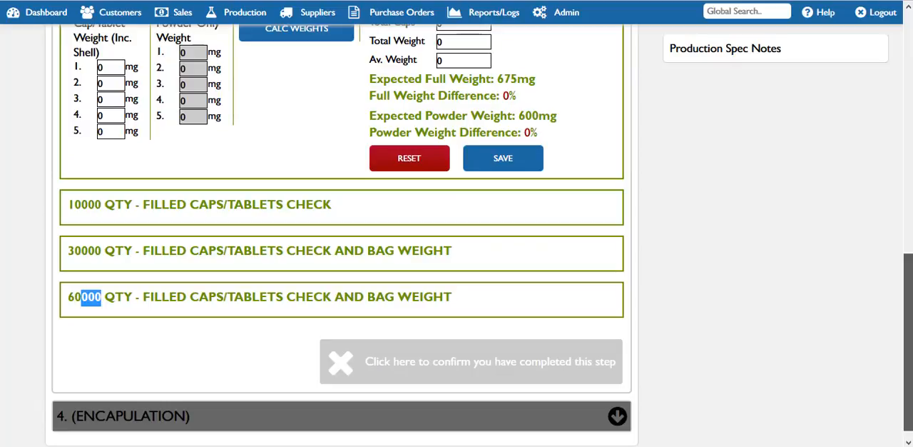
# Save the first run check and the 10000 quantity filled caps check without entering any weights
pyautogui.click(485, 163)
pyautogui.click(504, 233)
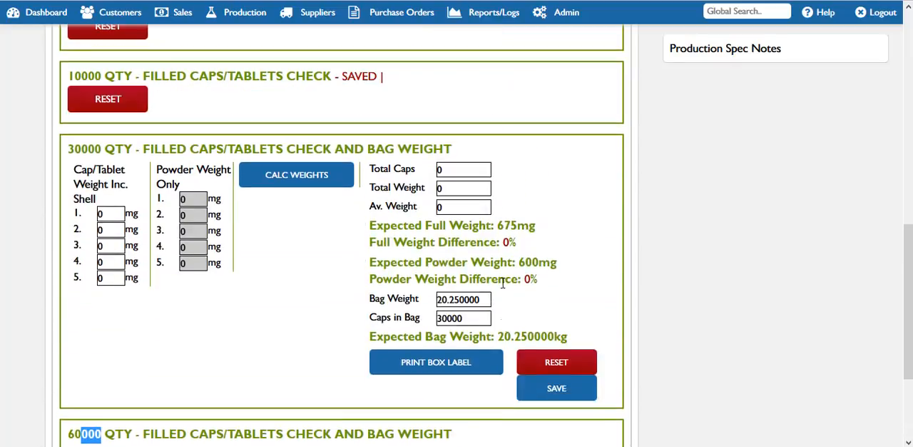
pyautogui.click(545, 397)
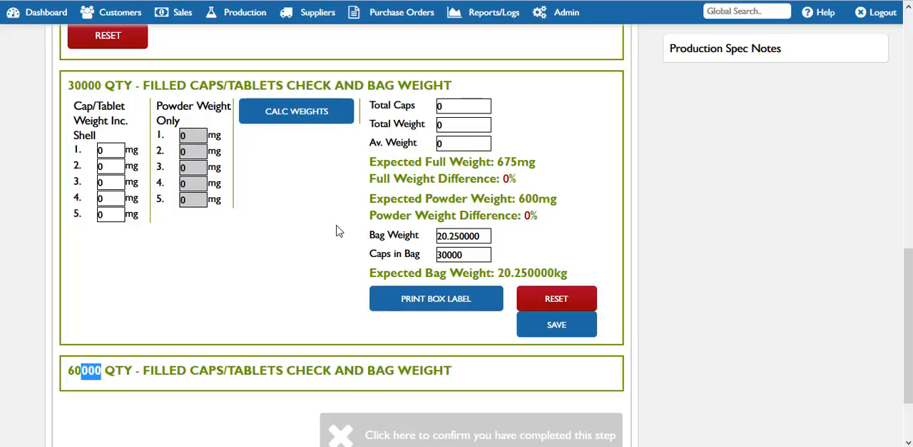
# Enter 675 mg for all five cap weights in the 30000 quantity check, calculate the weights and save the check
pyautogui.doubleClick(103, 151)
pyautogui.write('675')
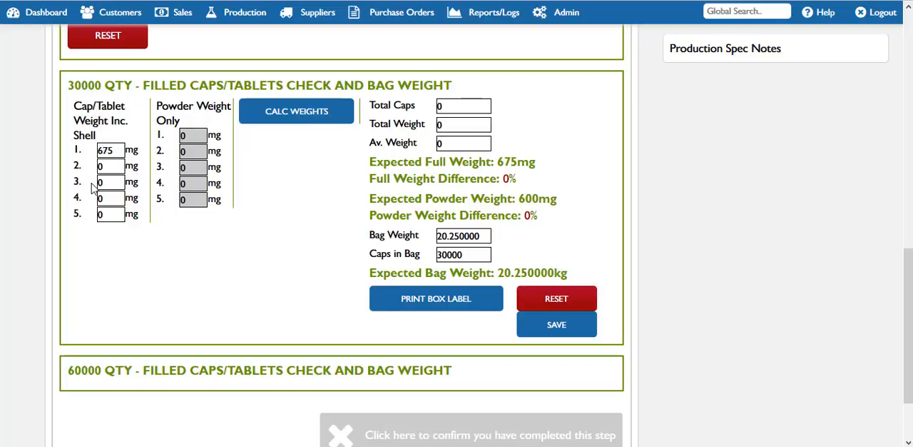
pyautogui.press('Tab')
pyautogui.write('675')
pyautogui.press('Tab')
pyautogui.write('675')
pyautogui.press('Tab')
pyautogui.write('675')
pyautogui.press('Tab')
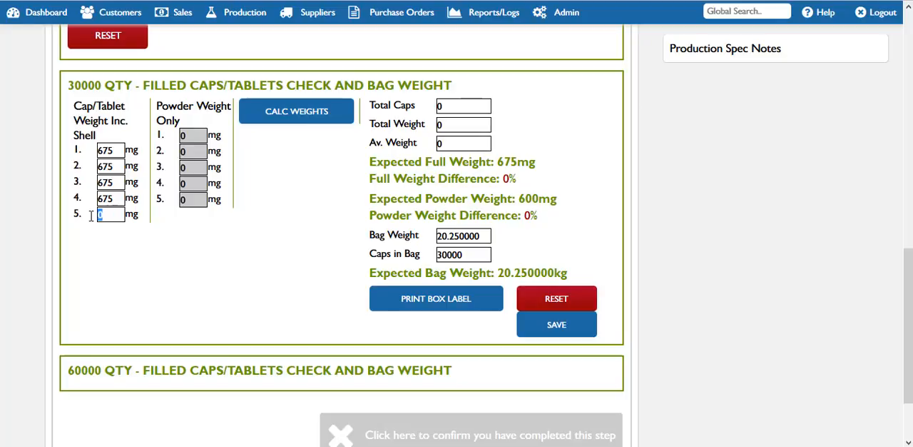
pyautogui.write('675')
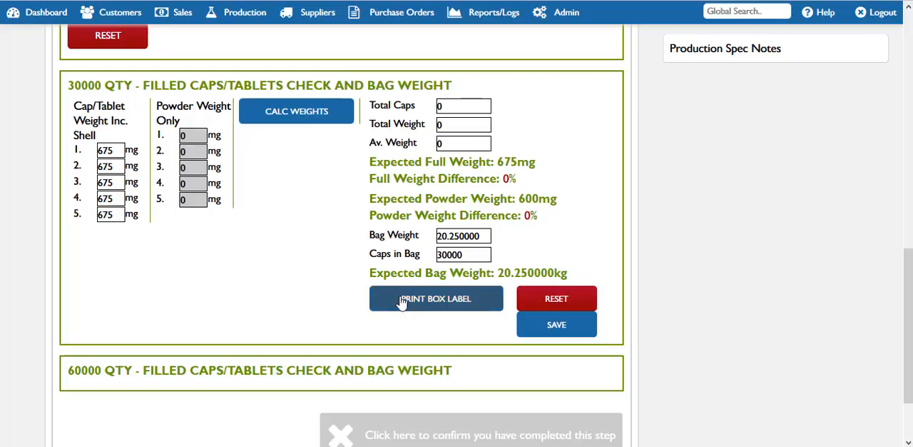
pyautogui.click(284, 117)
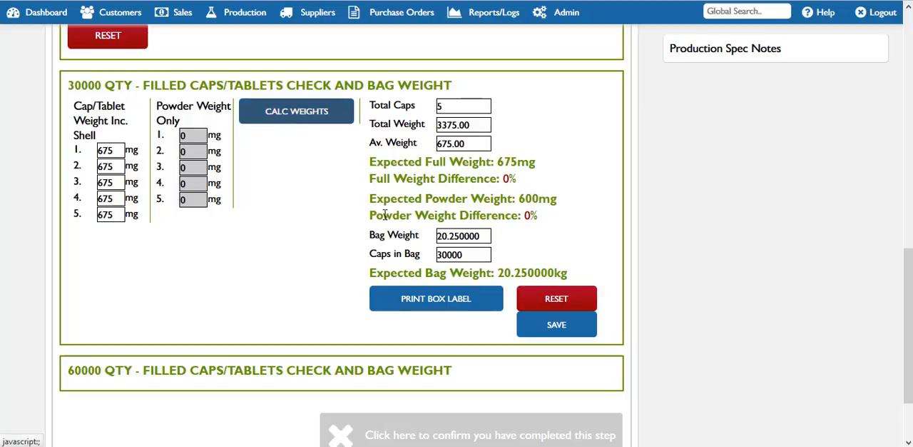
pyautogui.click(561, 331)
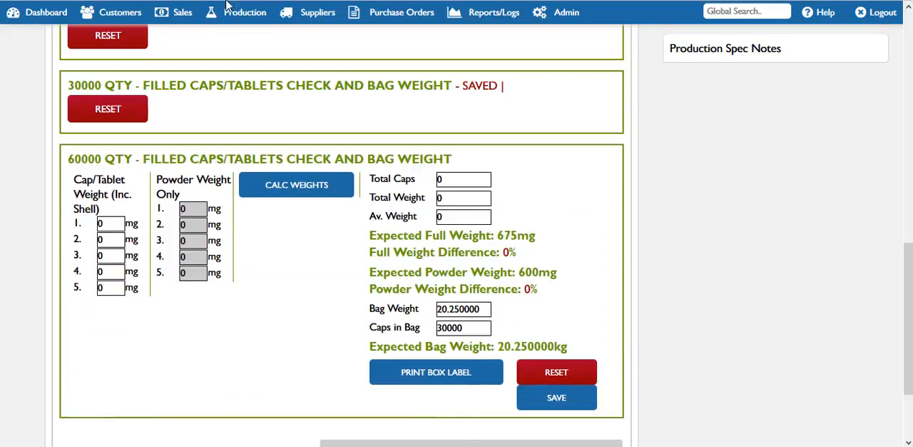
# Return to the production schedule and view the running weights of the demo formula encapsulation job on Wednesday 28/9
pyautogui.click(238, 16)
pyautogui.click(254, 132)
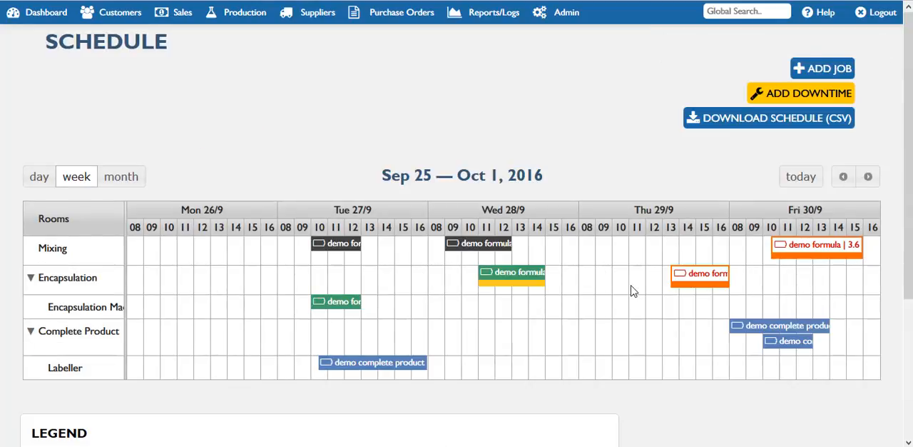
pyautogui.moveTo(908, 249); pyautogui.dragTo(908, 298)
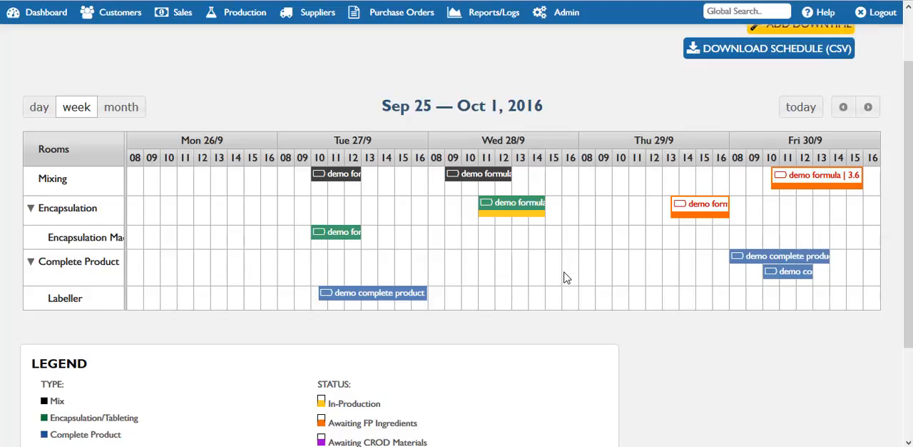
pyautogui.click(490, 208)
pyautogui.scroll(-1, 575, 299)
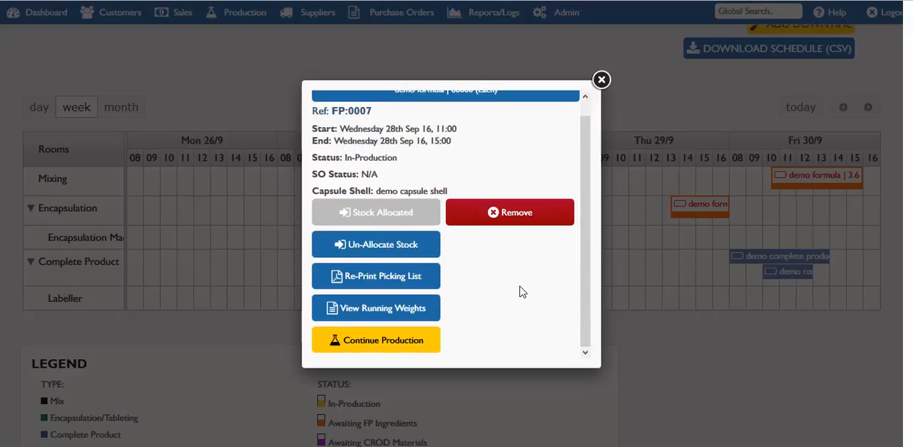
pyautogui.click(412, 312)
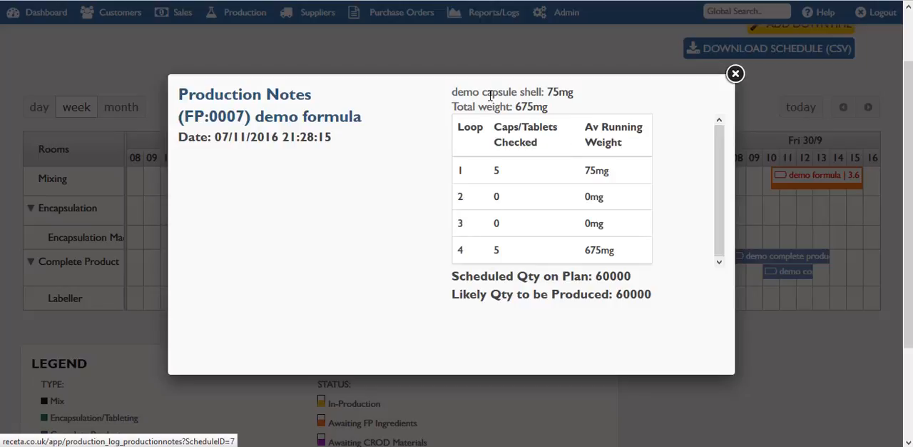
# Compare the expected weights, average running weights, scheduled quantity and likely produced quantity in the production notes, and close them
pyautogui.moveTo(482, 91); pyautogui.dragTo(545, 107)
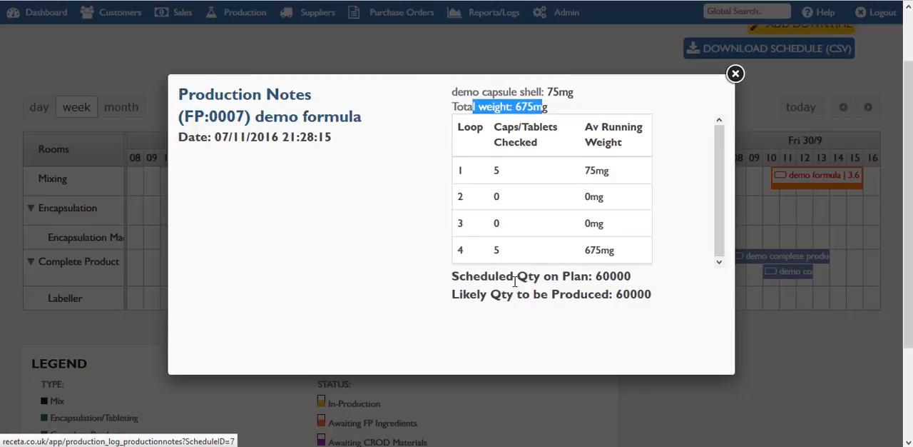
pyautogui.moveTo(639, 278); pyautogui.dragTo(601, 277)
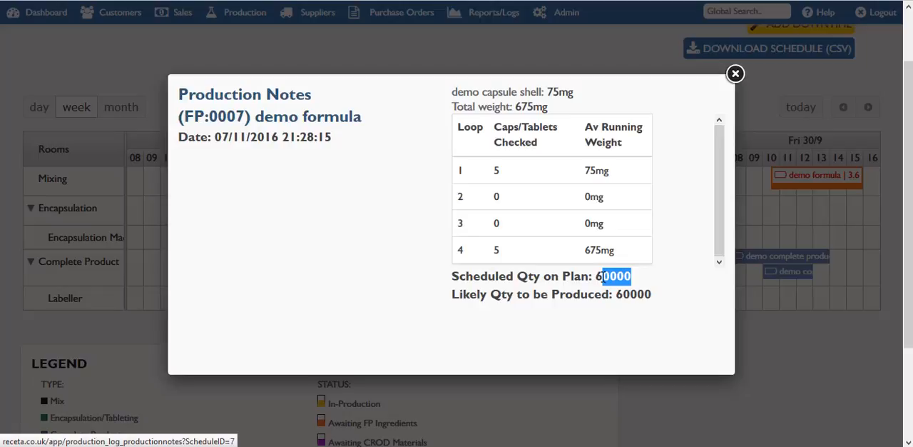
pyautogui.click(586, 247)
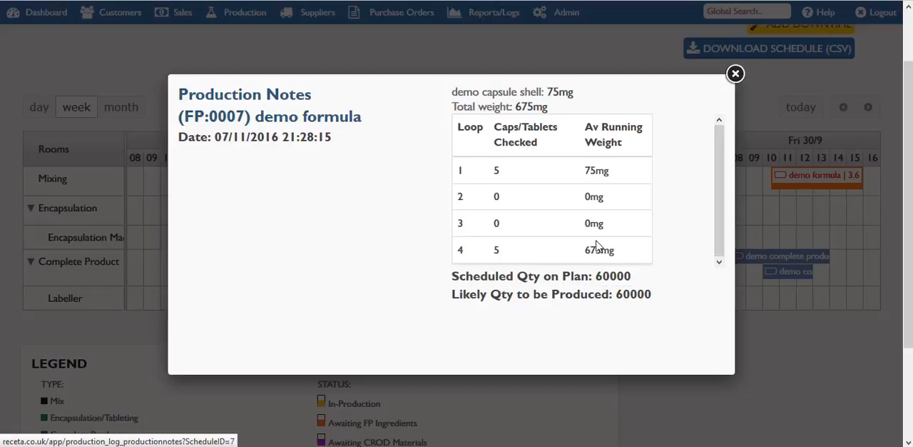
pyautogui.moveTo(651, 294); pyautogui.dragTo(625, 298)
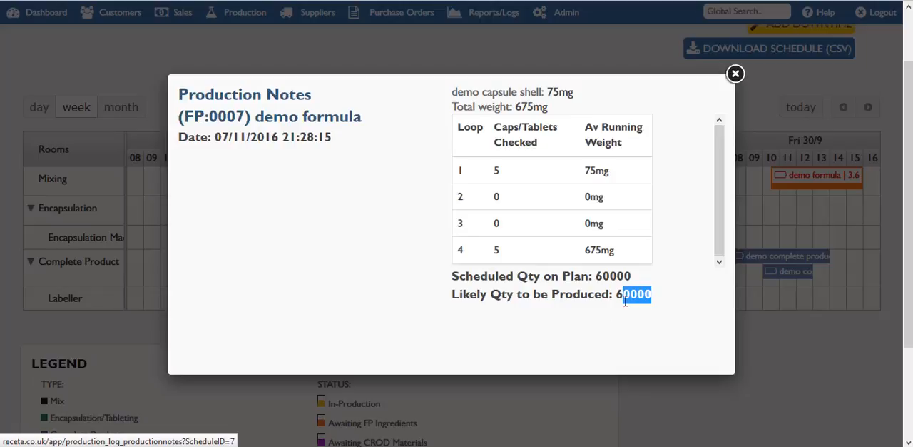
pyautogui.moveTo(617, 279); pyautogui.dragTo(605, 279)
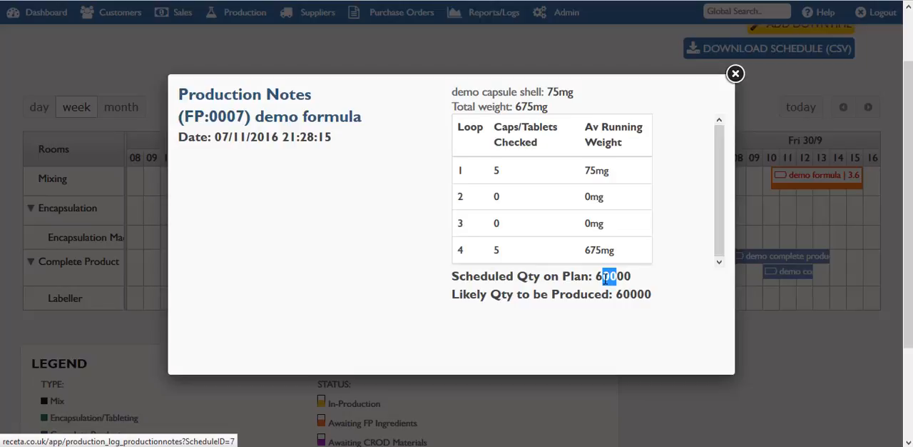
pyautogui.click(735, 74)
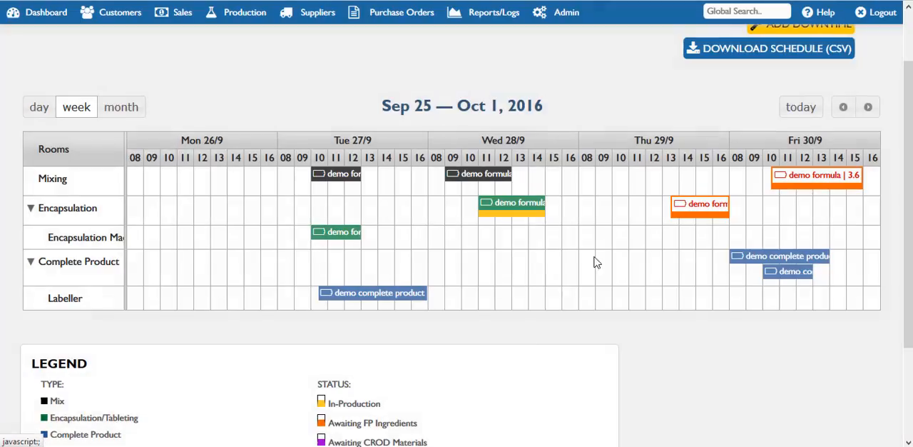
# Resume production of the Wednesday 28/9 demo formula encapsulation job from the schedule and acknowledge the part-way production warning
pyautogui.click(521, 211)
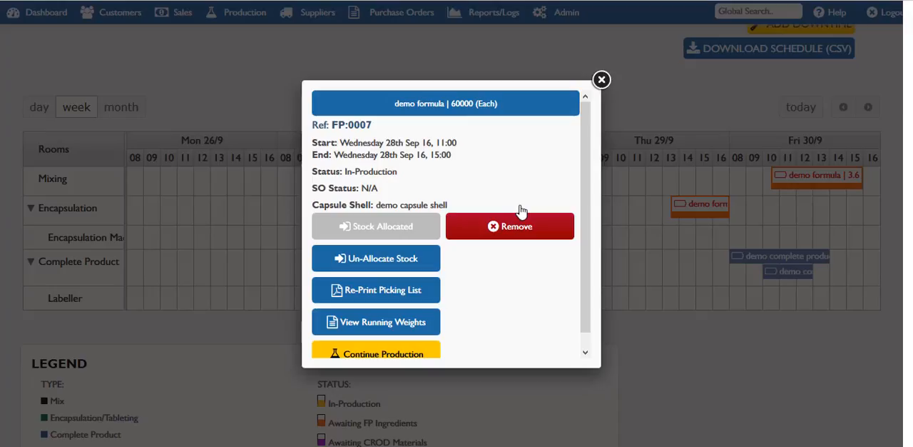
pyautogui.click(409, 357)
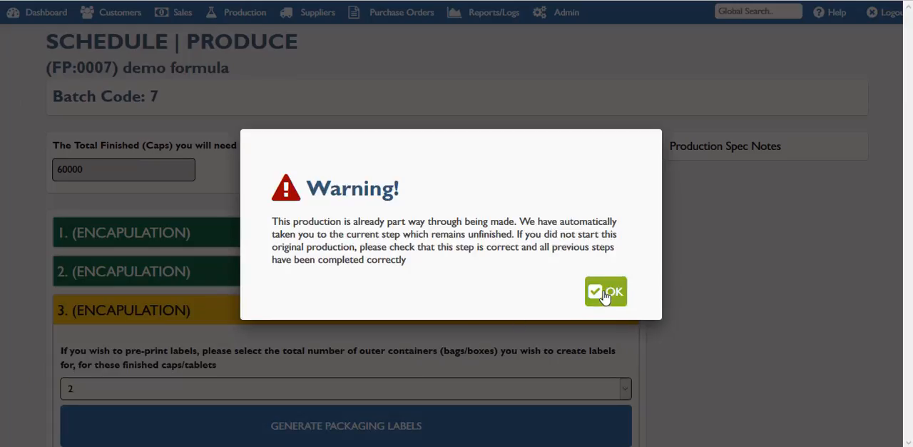
pyautogui.click(605, 294)
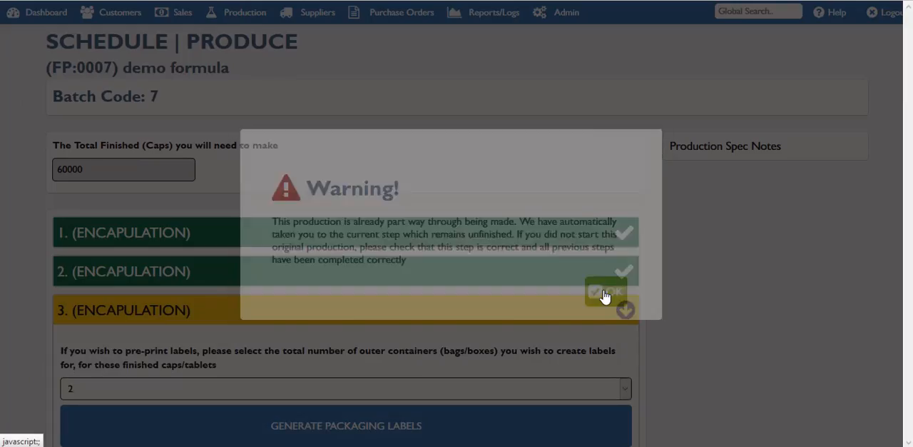
# Save the 30000 quantity check again with its existing weights, and save the 60000 quantity check without entering cap weights
pyautogui.scroll(-3, 908, 185)
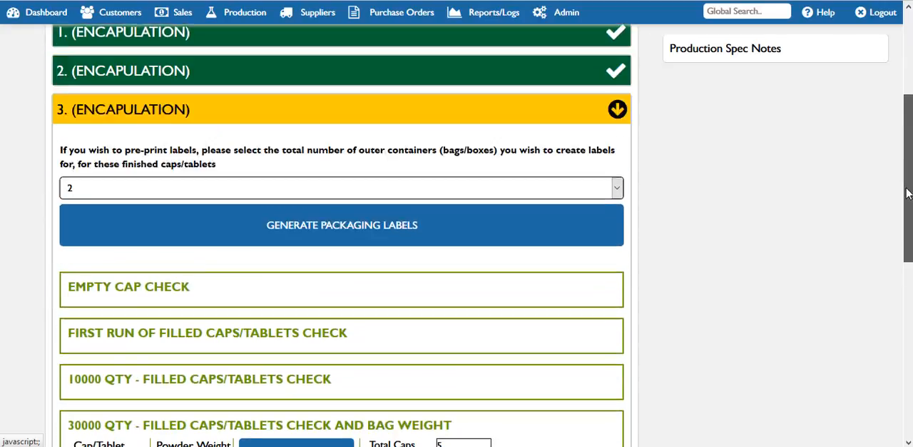
pyautogui.moveTo(907, 193); pyautogui.dragTo(911, 329)
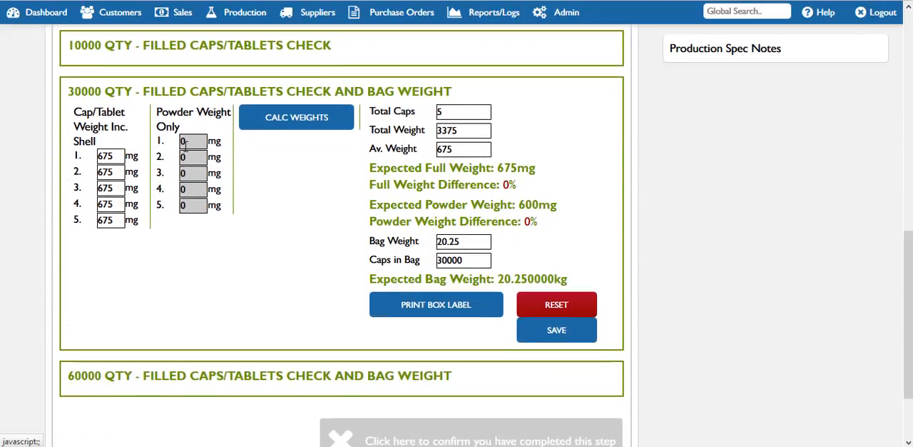
pyautogui.click(547, 332)
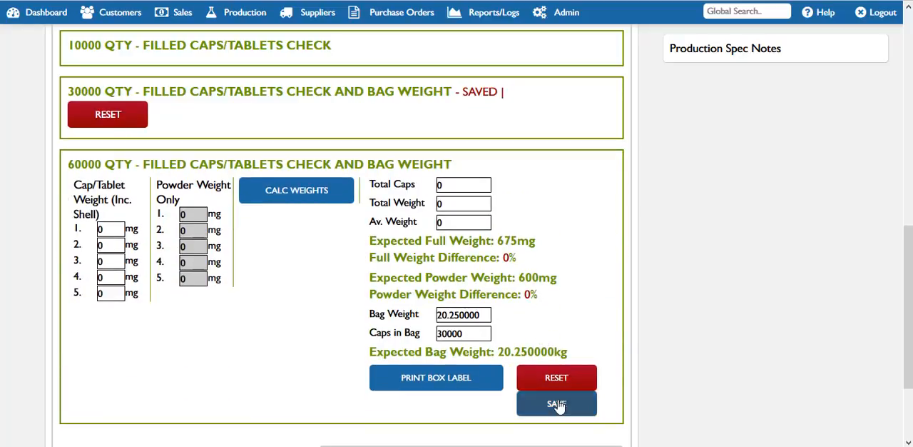
pyautogui.click(557, 404)
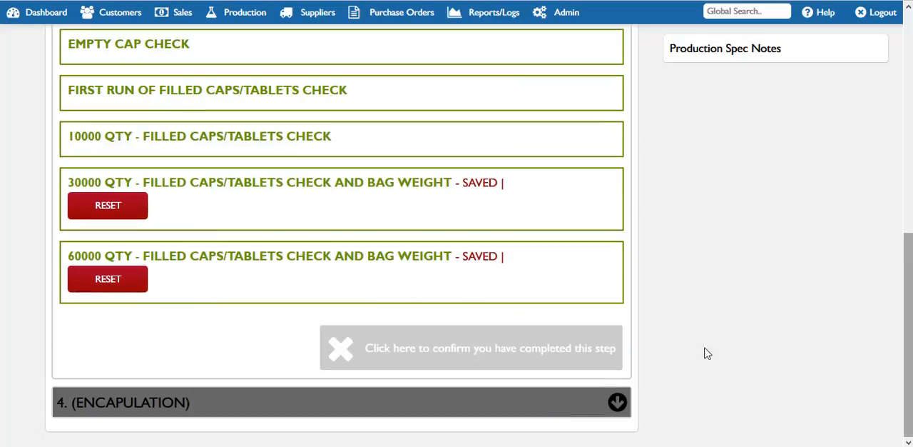
# Confirm the third encapsulation step as completed and review the fourth step's production notes section, leaving the notes empty
pyautogui.click(486, 351)
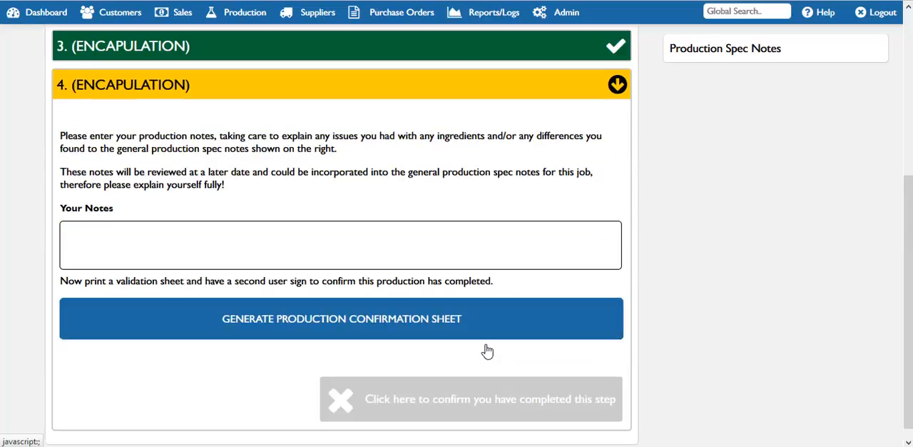
pyautogui.moveTo(910, 352); pyautogui.dragTo(910, 298)
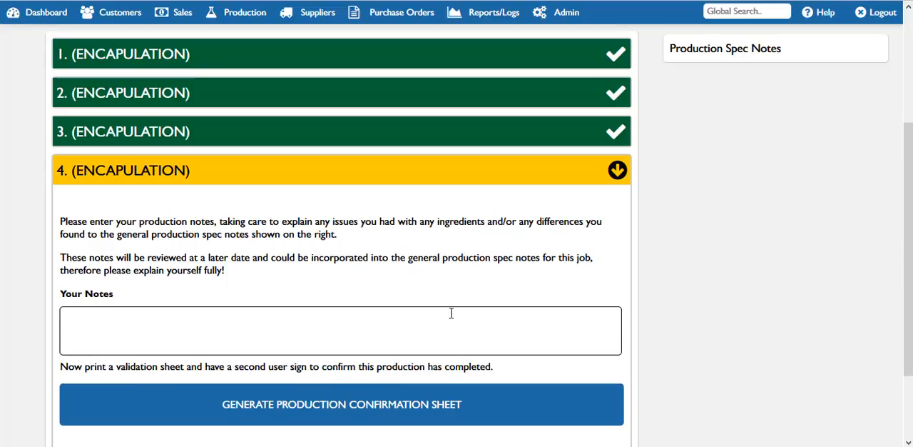
pyautogui.click(438, 329)
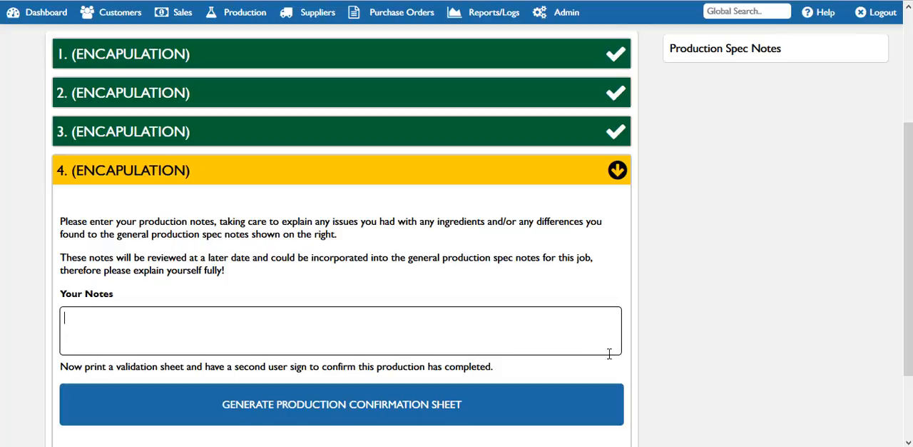
pyautogui.scroll(1, 908, 248)
pyautogui.moveTo(908, 247); pyautogui.dragTo(908, 359)
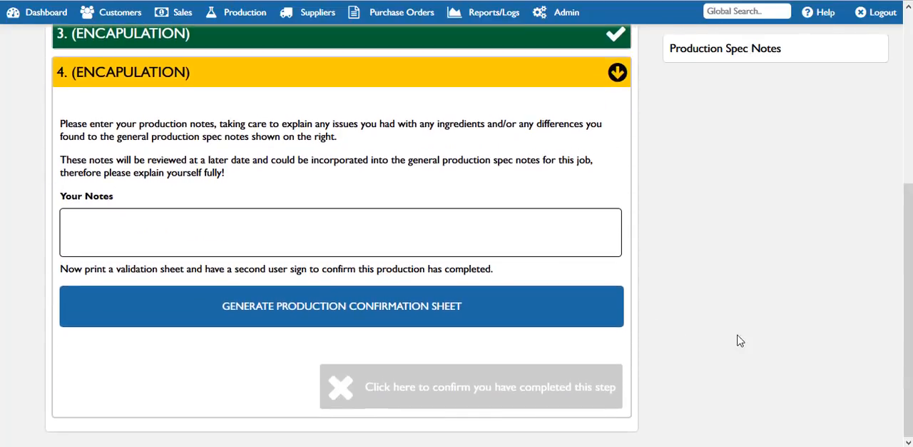
# Generate and view the production confirmation sheet, close it, and confirm the fourth encapsulation step as completed
pyautogui.click(447, 315)
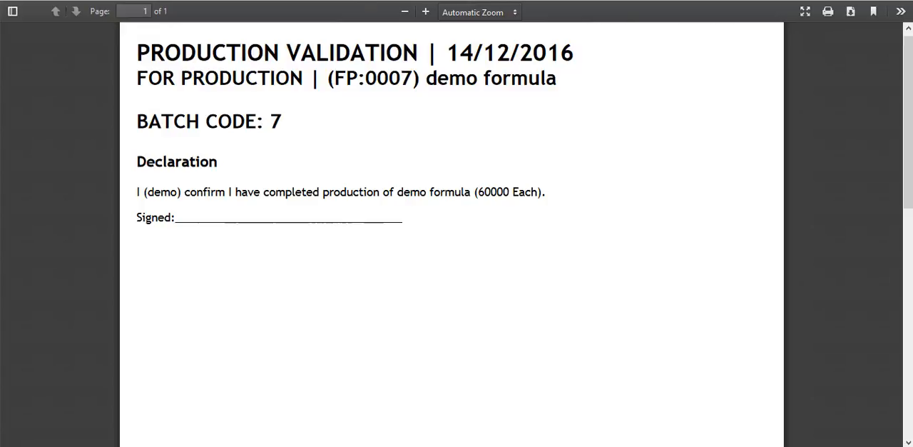
pyautogui.click(306, 2)
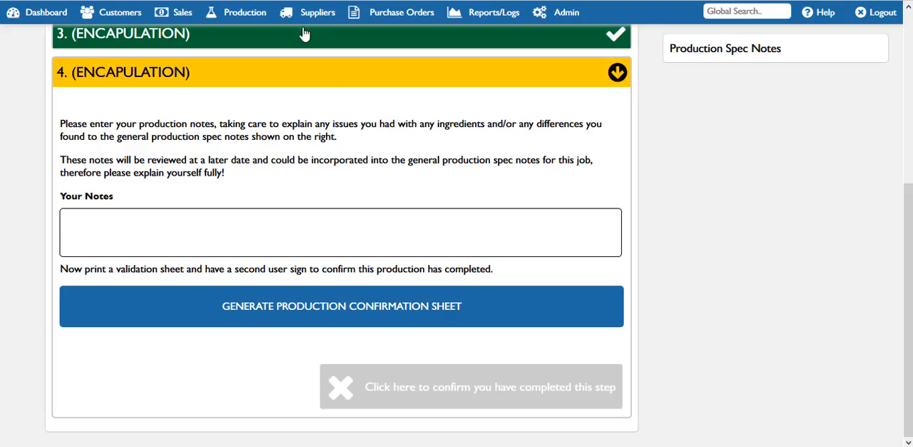
pyautogui.click(495, 393)
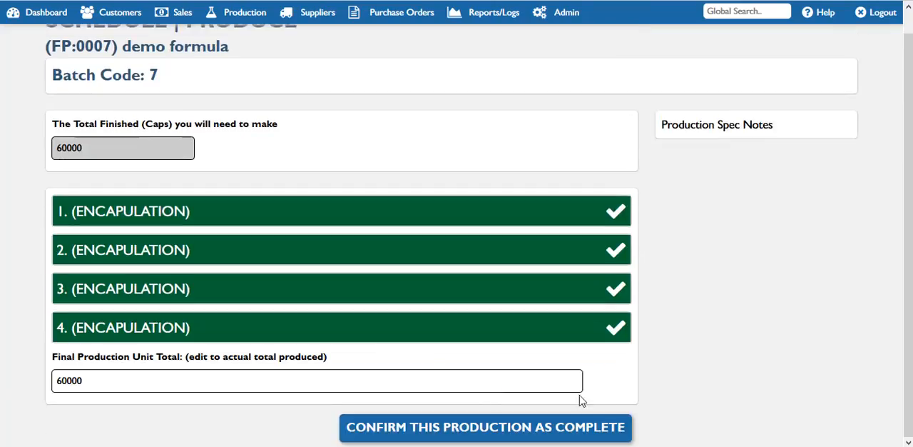
# Confirm the production as complete with a final unit total of 55000, and finish without scheduling a job for the remainder
pyautogui.doubleClick(100, 383)
pyautogui.click(100, 382)
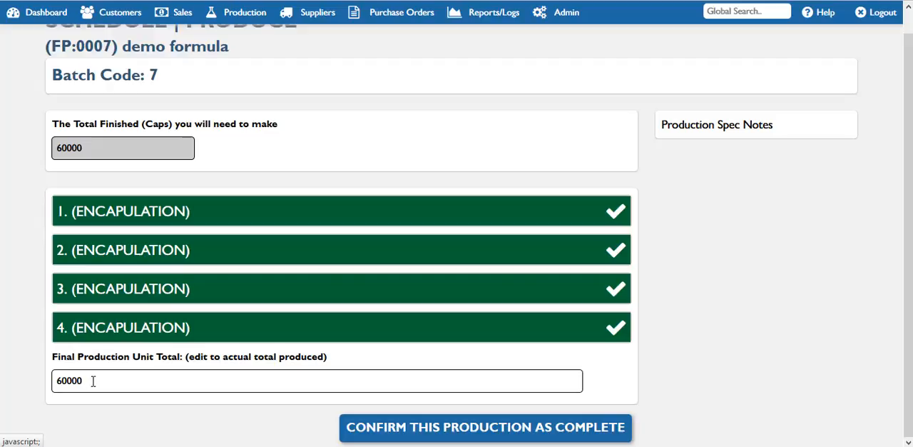
pyautogui.doubleClick(57, 385)
pyautogui.write('55000')
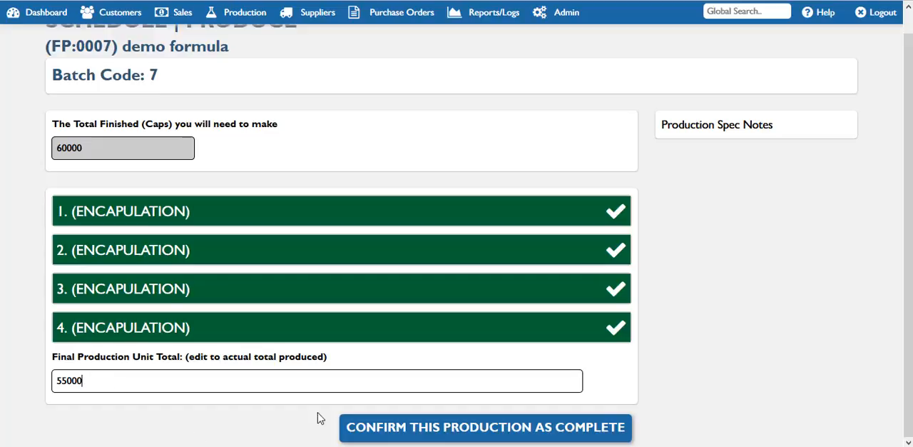
pyautogui.click(437, 423)
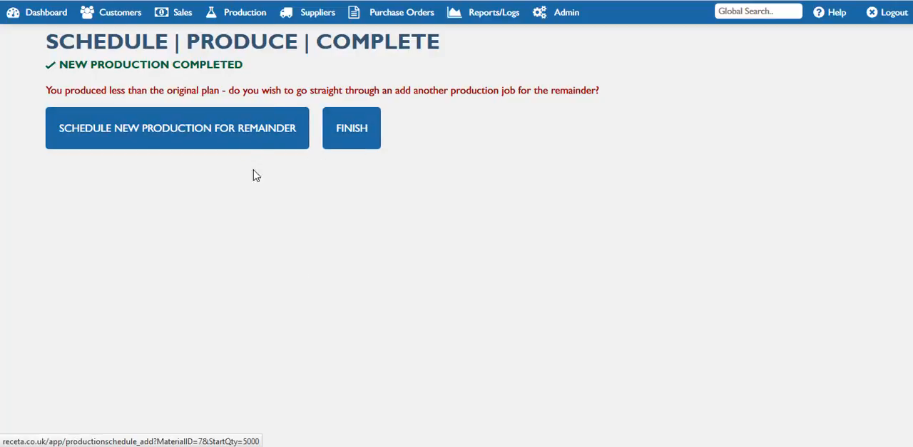
pyautogui.click(352, 142)
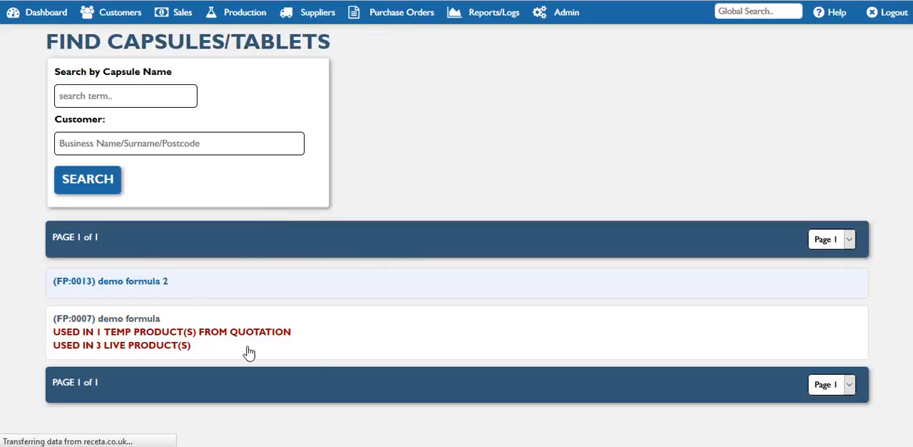
# Check the demo formula capsule's detailed stock levels and its movement log, collapsing each one after viewing
pyautogui.scroll(-4, 911, 110)
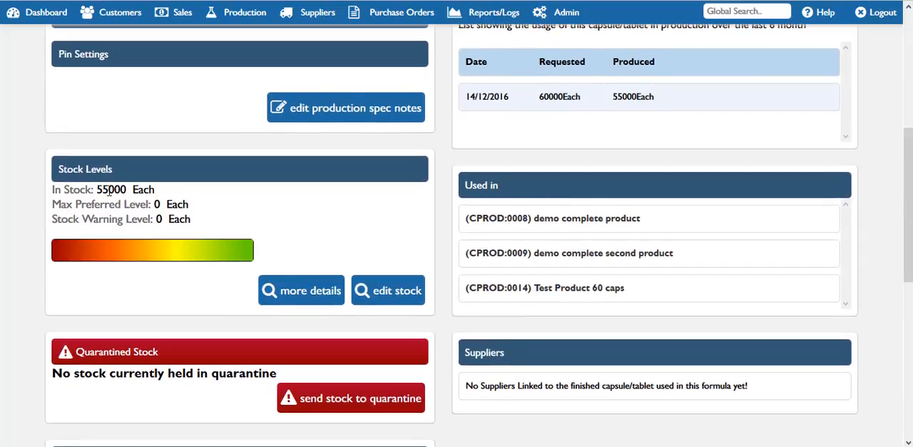
pyautogui.click(332, 295)
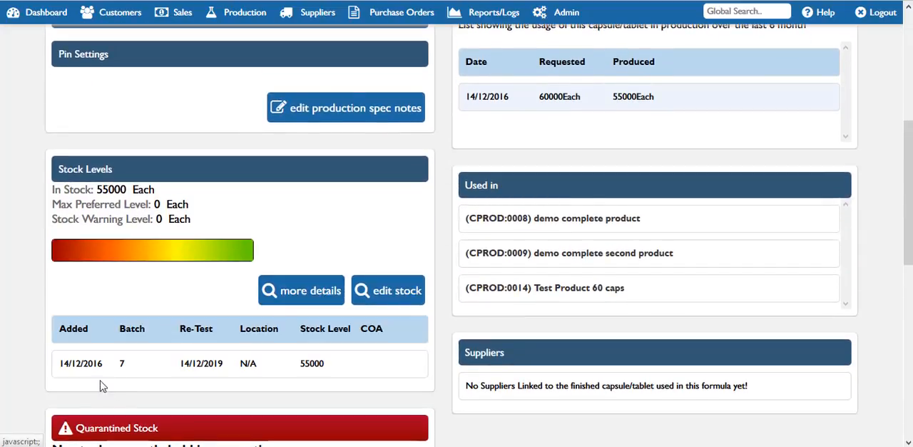
pyautogui.click(297, 292)
pyautogui.moveTo(907, 215); pyautogui.dragTo(903, 118)
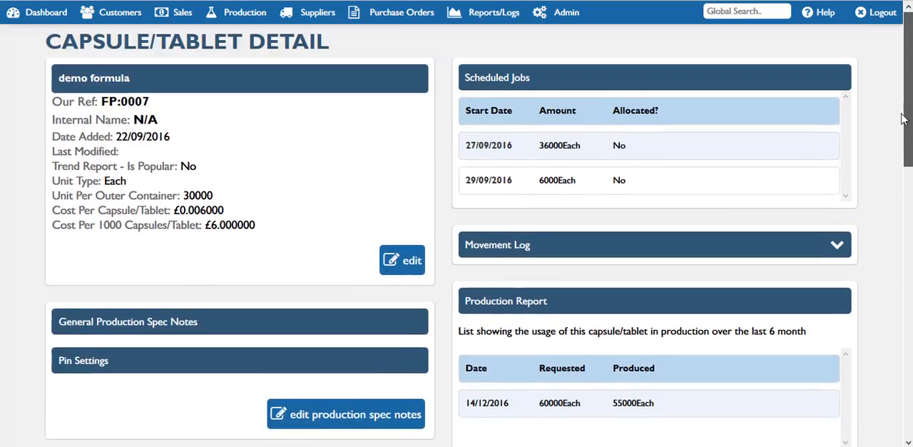
pyautogui.click(606, 247)
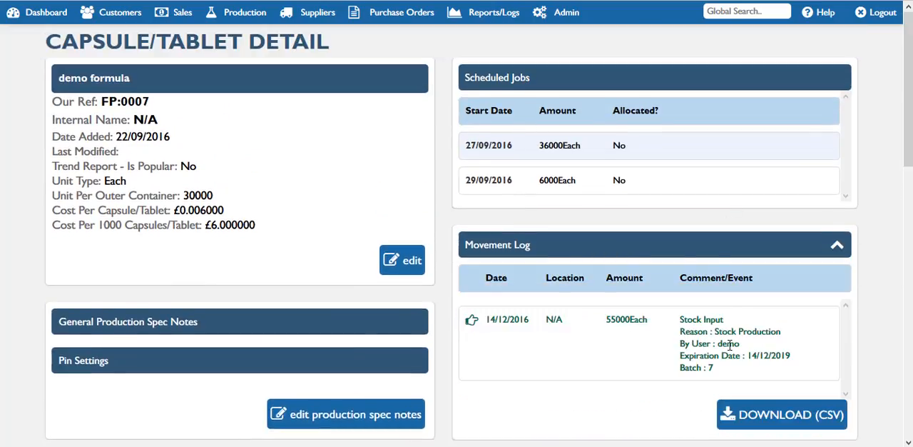
pyautogui.click(591, 249)
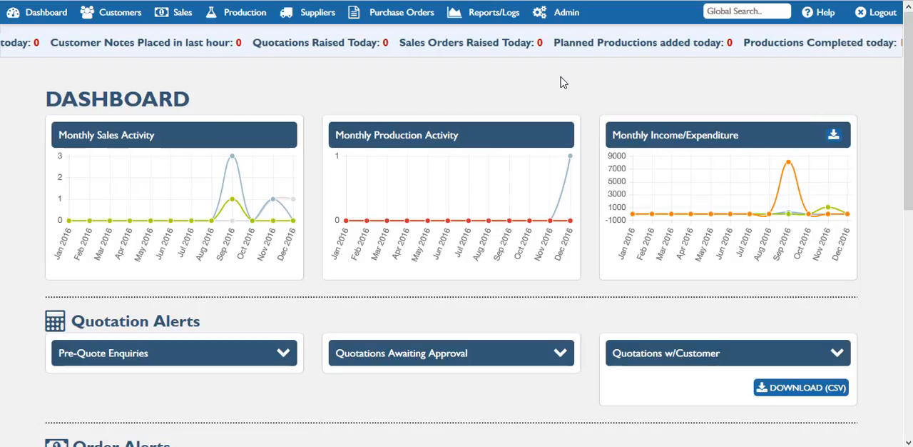
# Open the production log and view the over/under difference for the completed demo formula production
pyautogui.click(492, 15)
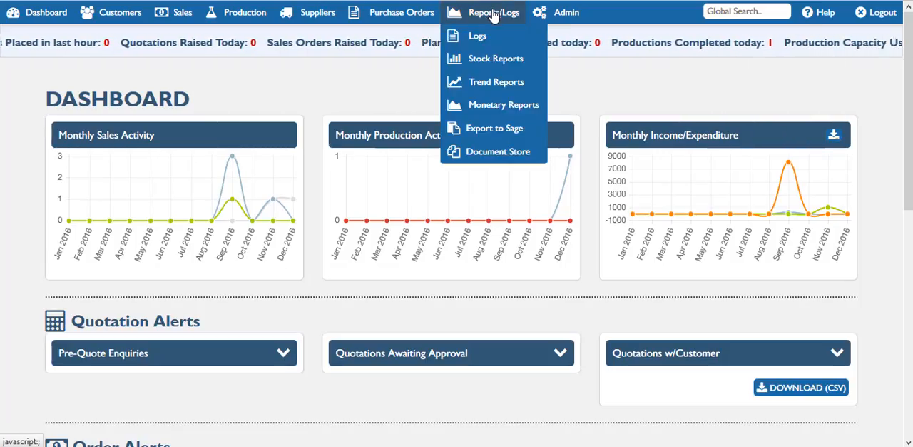
pyautogui.moveTo(482, 36)
pyautogui.click(623, 43)
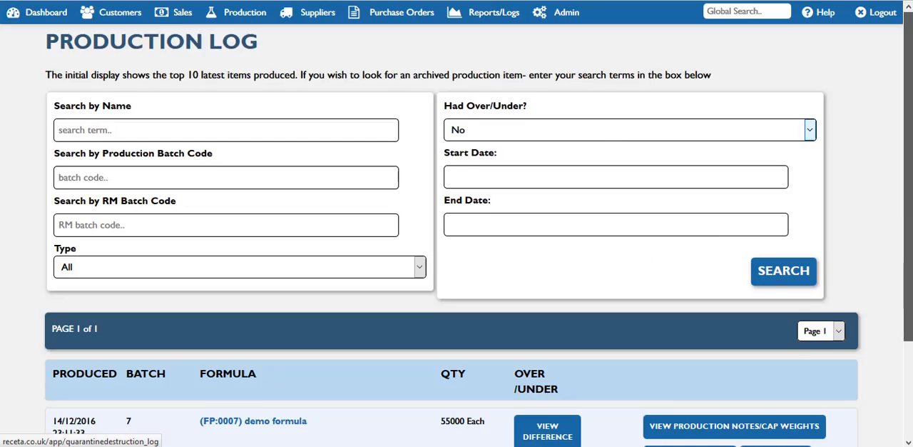
pyautogui.scroll(-3, 457, 228)
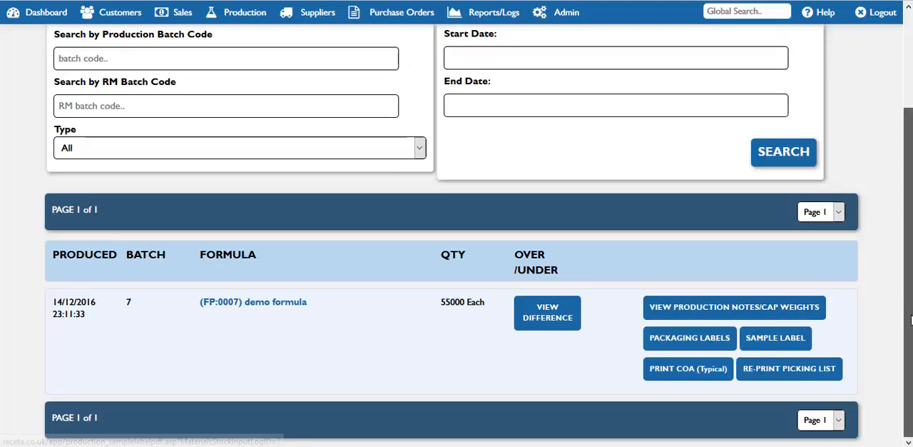
pyautogui.click(557, 316)
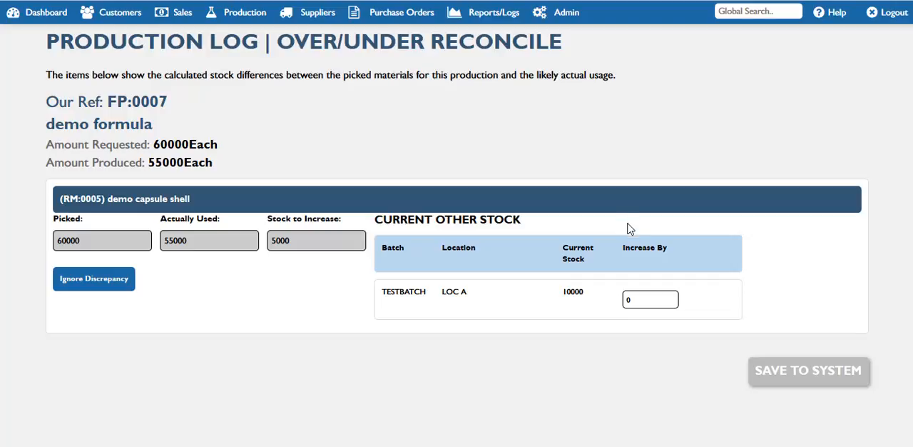
# Try a 5000 stock increase for demo capsule shell batch TESTBATCH, reset it to 0, and leave the reconciliation without saving
pyautogui.moveTo(644, 298); pyautogui.dragTo(620, 300)
pyautogui.write('5000')
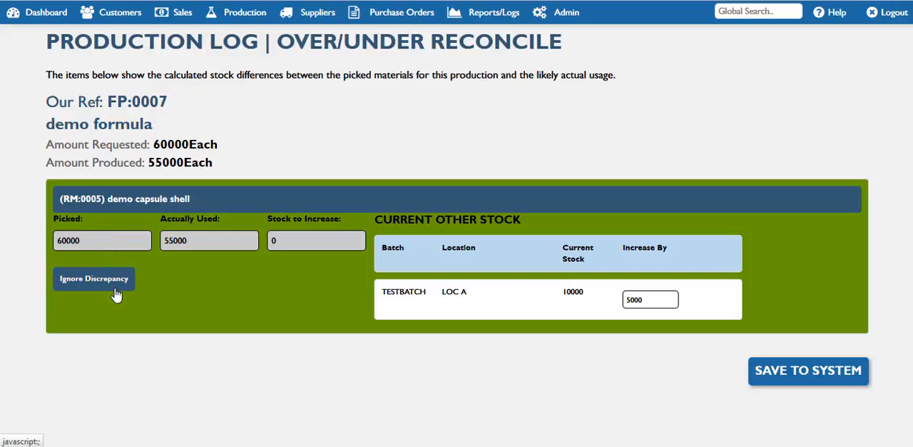
pyautogui.moveTo(657, 302); pyautogui.dragTo(556, 301)
pyautogui.write('0')
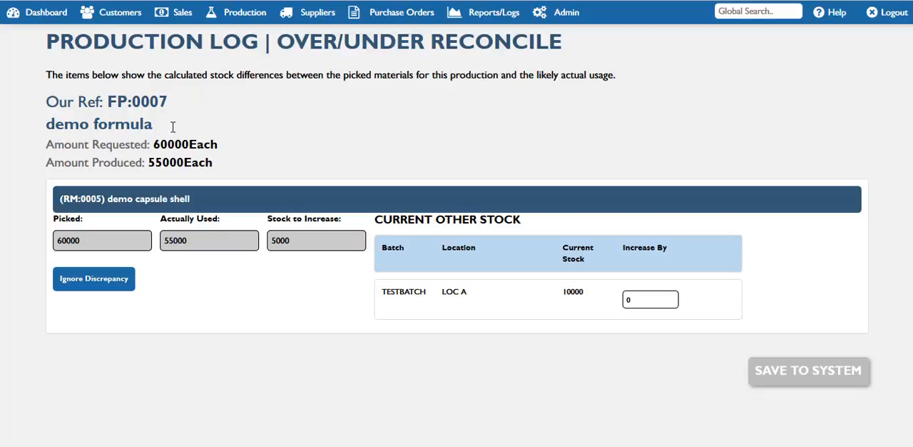
pyautogui.click(41, 25)
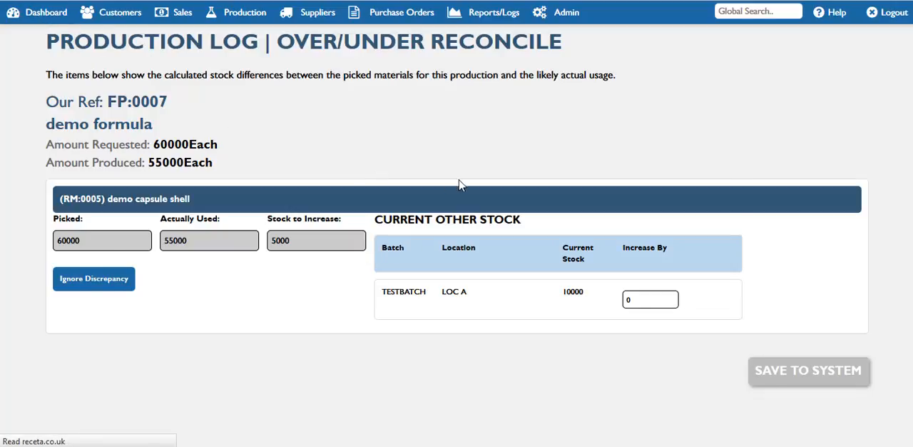